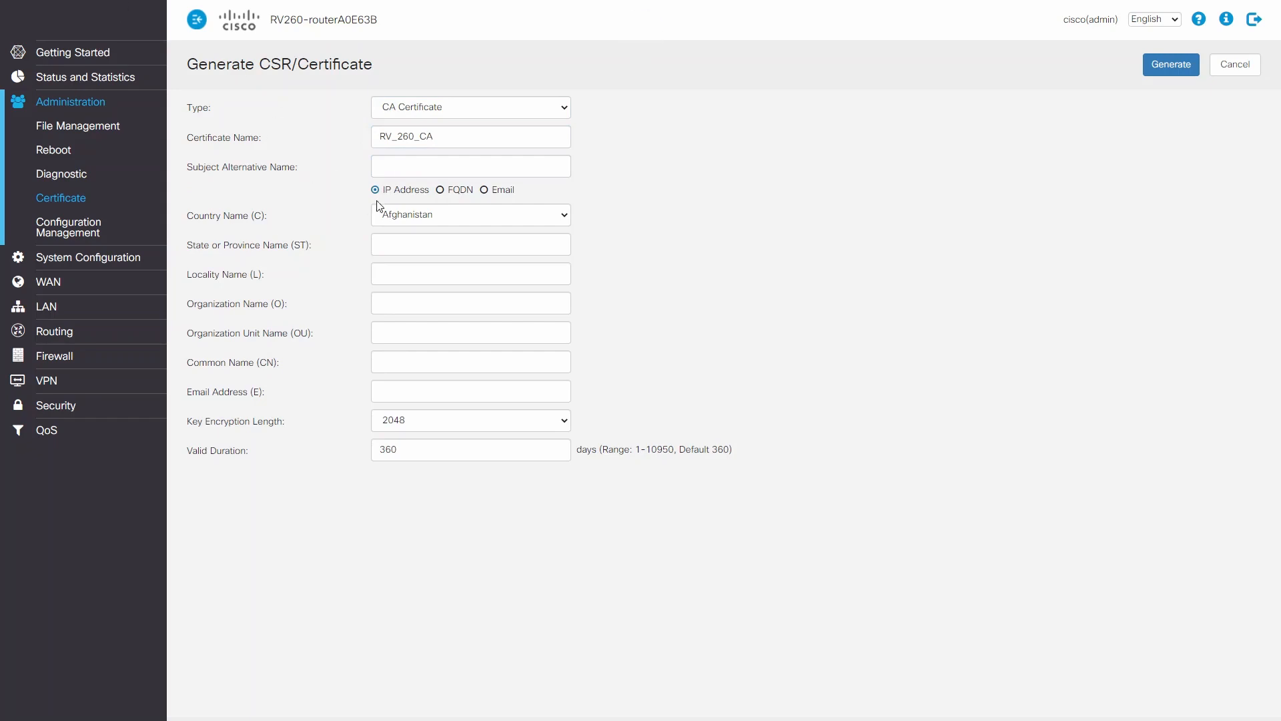
# Set the CA certificate's subject alternative name to 184.101.26.103, its country to United States and its state to Arizona.
pyautogui.click(394, 166)
pyautogui.write('184.101.26.103')
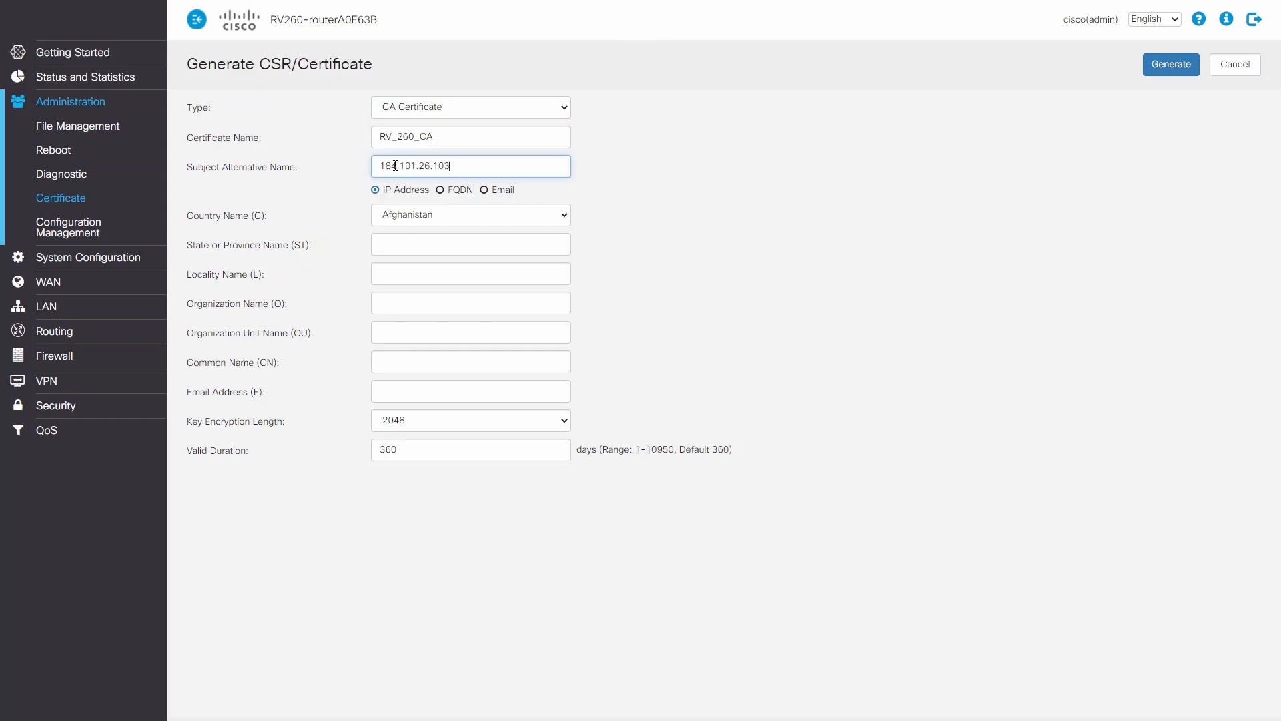
pyautogui.click(539, 222)
pyautogui.scroll(-20, 492, 420)
pyautogui.scroll(8, 494, 417)
pyautogui.scroll(-6, 495, 417)
pyautogui.click(450, 447)
pyautogui.click(506, 245)
pyautogui.write('Arizona')
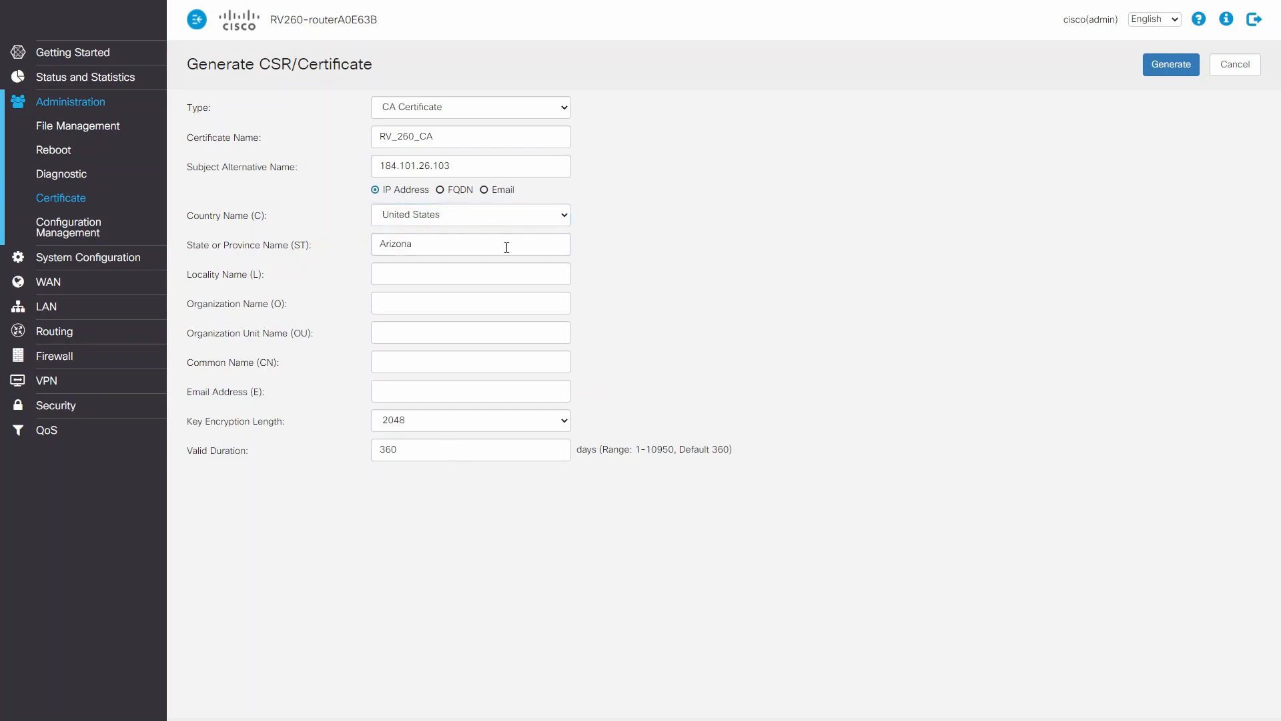
# Set the common name to rv260CA and the organization unit to rv260router, and generate the CA certificate.
pyautogui.click(408, 368)
pyautogui.write('rv260CA')
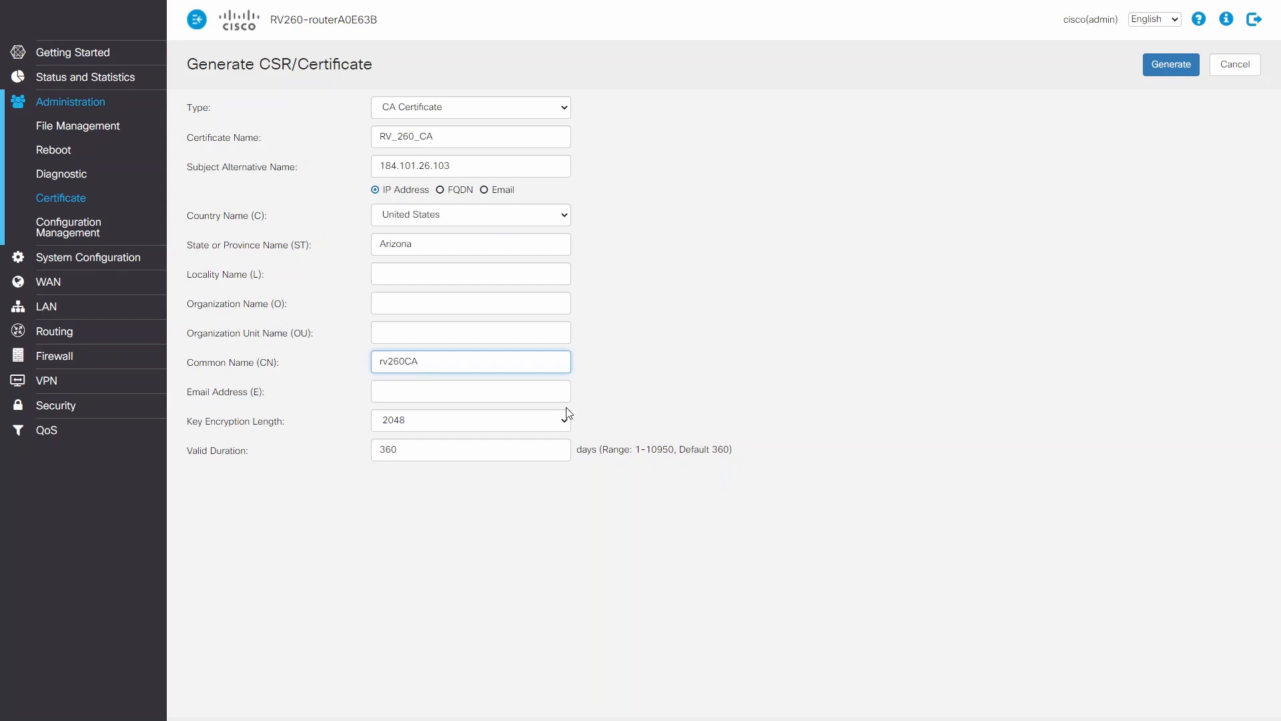
pyautogui.click(403, 331)
pyautogui.write('rv260router')
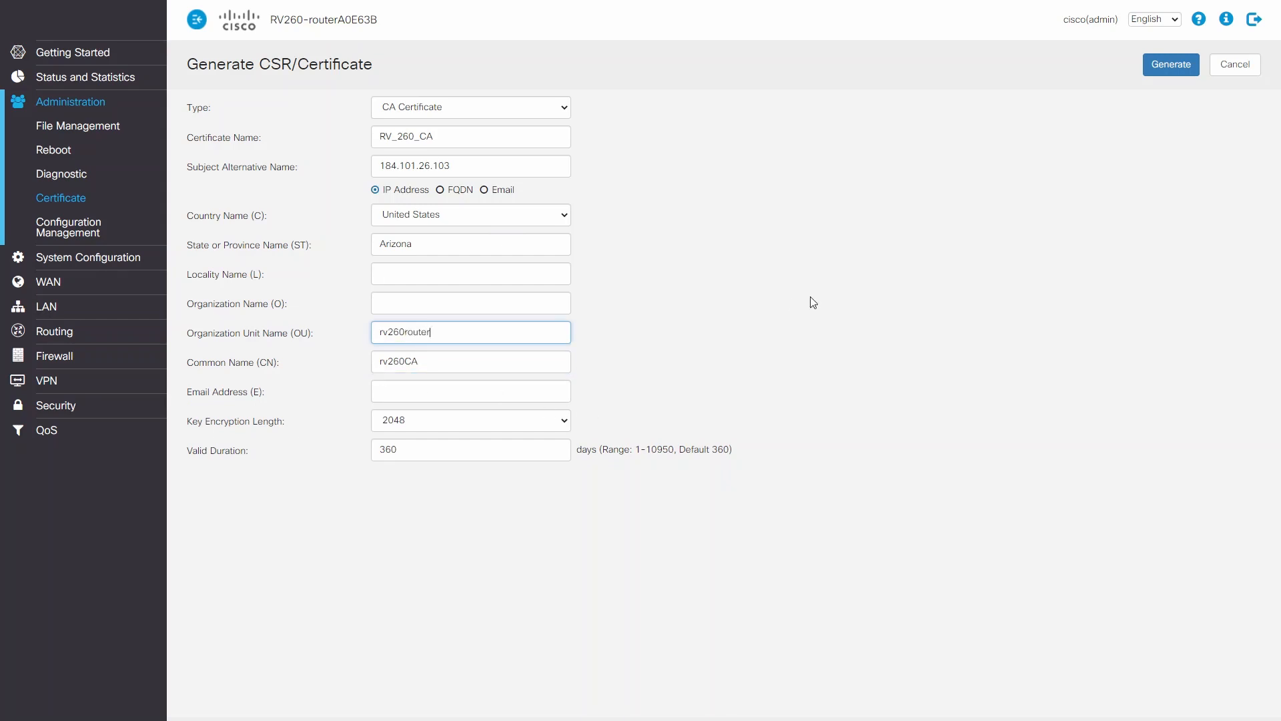
pyautogui.click(1169, 64)
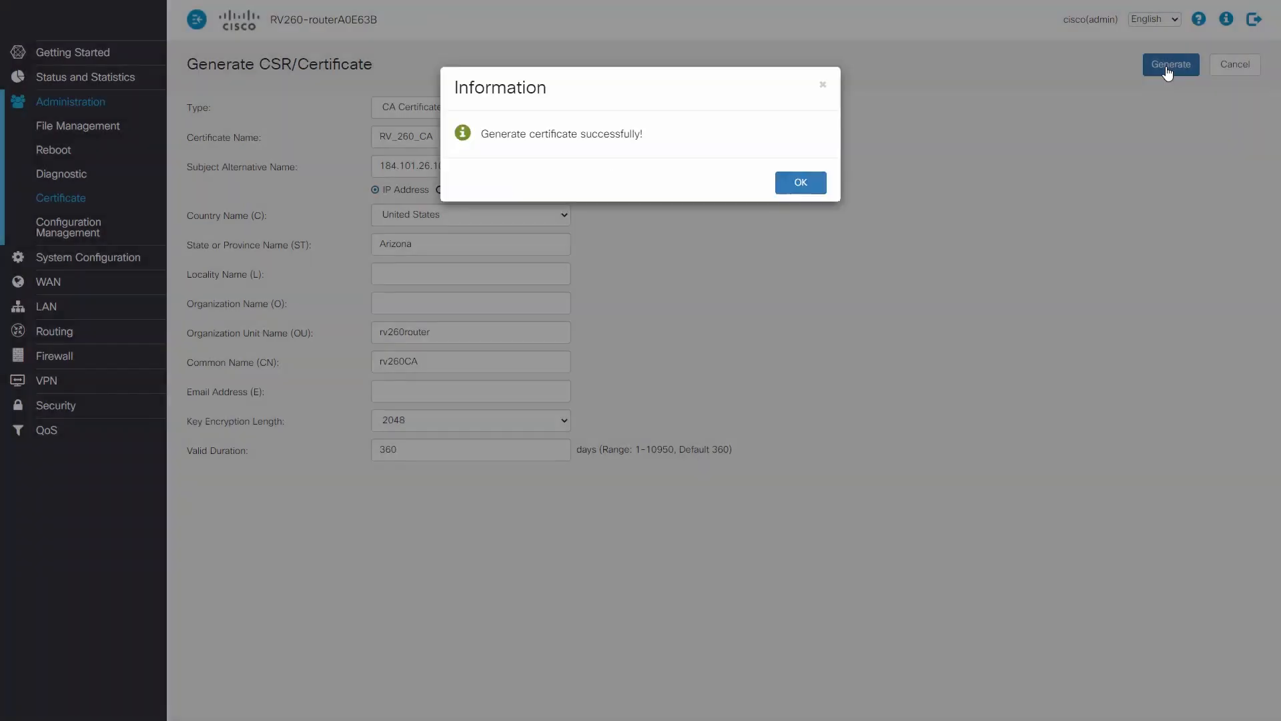
pyautogui.click(789, 178)
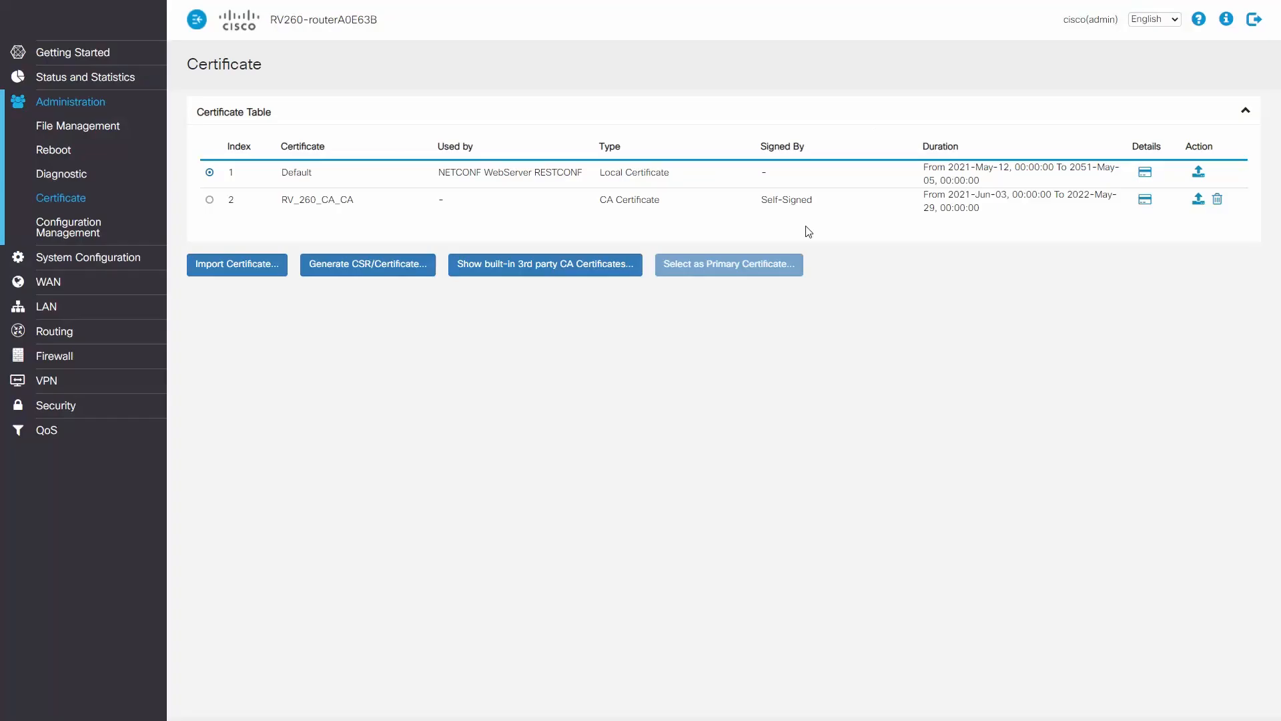
# Start a certificate signed by the CA certificate, named rv260_router, with 184.101.26.103 as its subject alternative name.
pyautogui.click(313, 269)
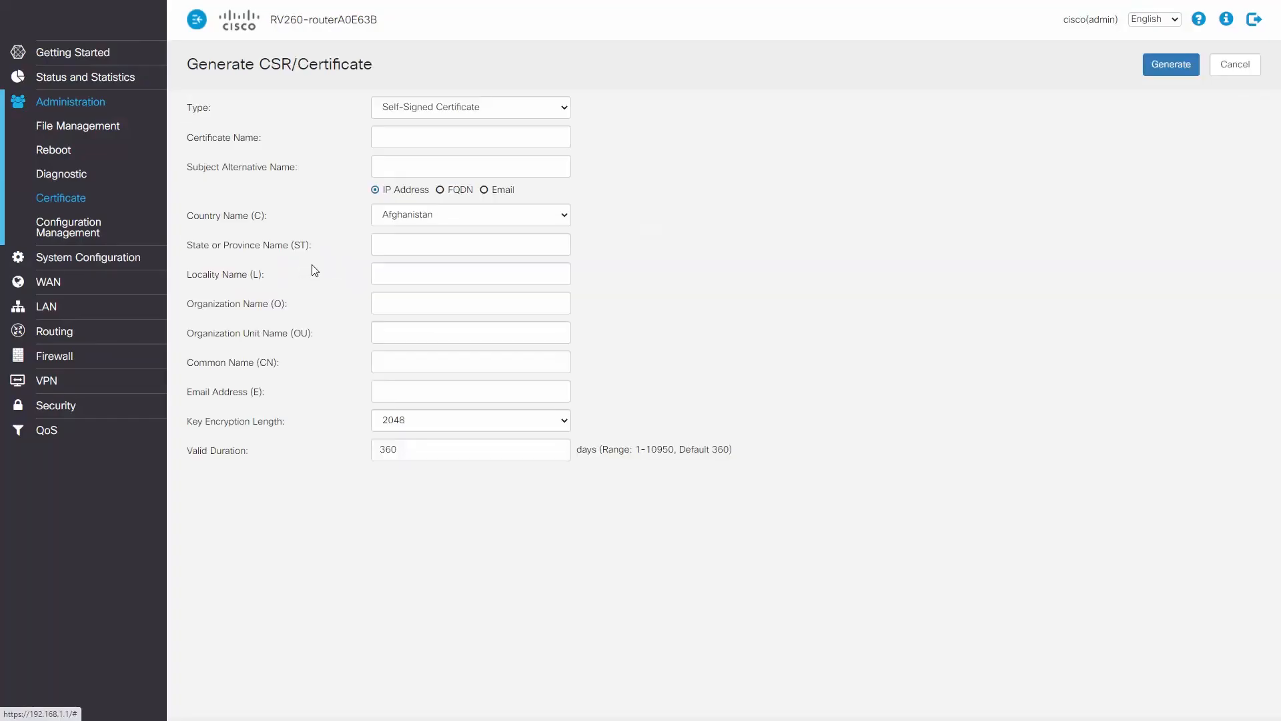
pyautogui.click(501, 110)
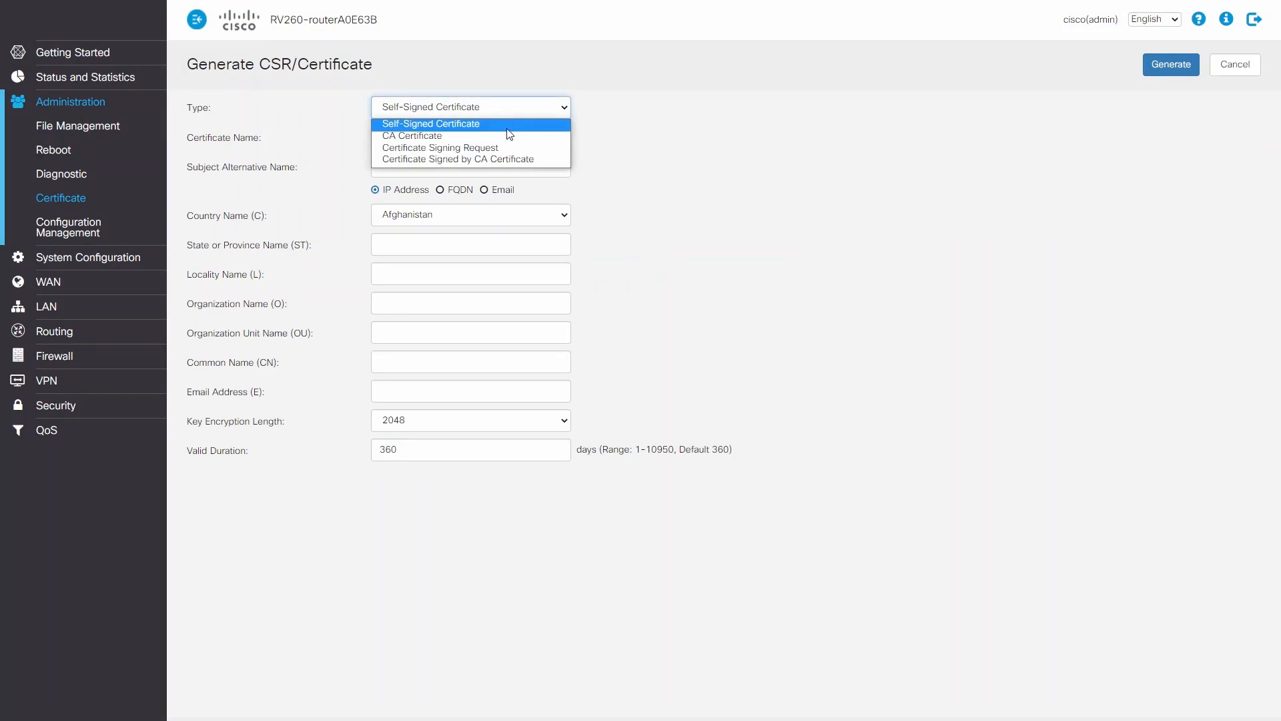
pyautogui.click(509, 159)
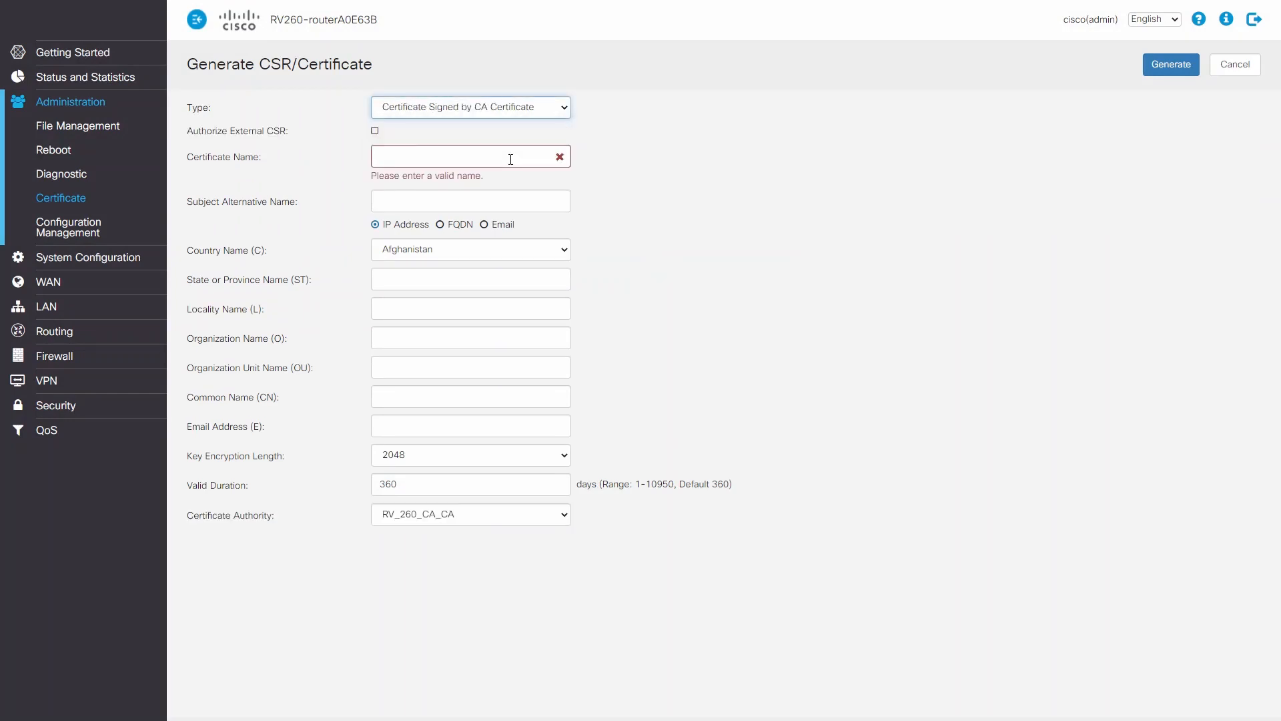
pyautogui.click(413, 153)
pyautogui.write('rv260_rout')
pyautogui.click(424, 184)
pyautogui.write('184.101.26.103')
# Set the router certificate's country to United States and its state to Arizona.
pyautogui.click(488, 237)
pyautogui.scroll(-20, 429, 403)
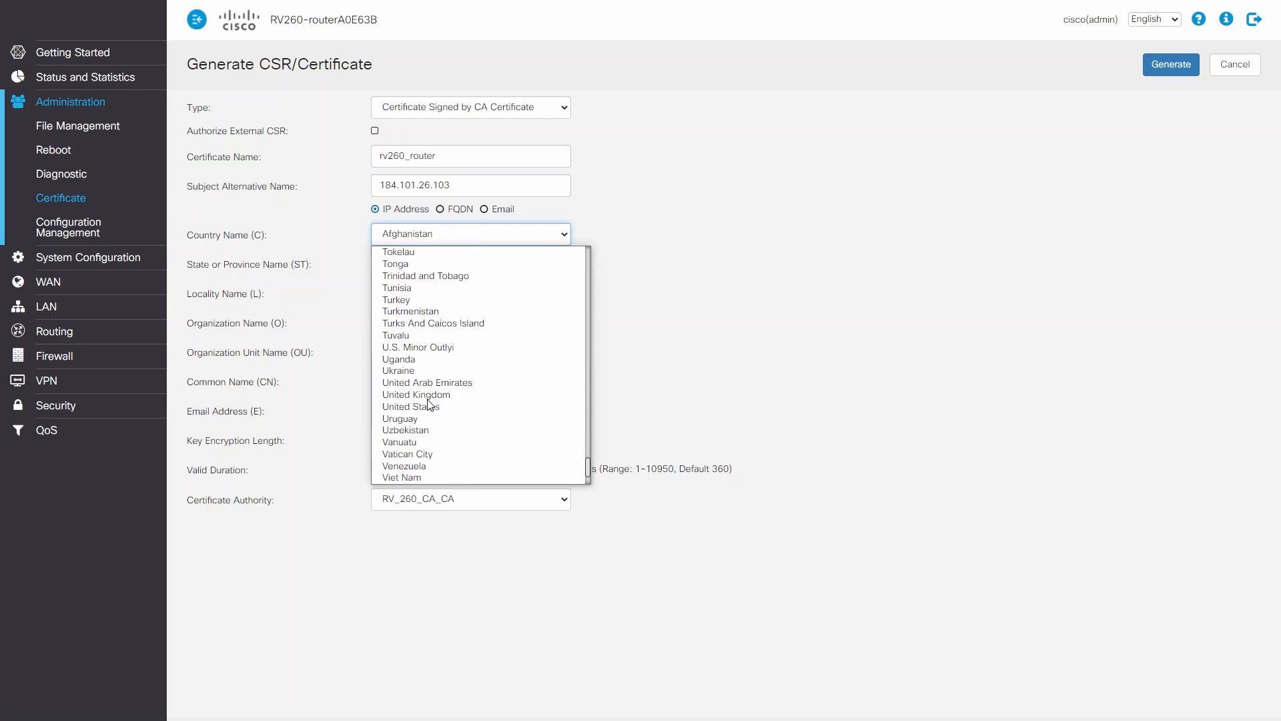
pyautogui.click(429, 406)
pyautogui.click(393, 265)
pyautogui.write('Arizona')
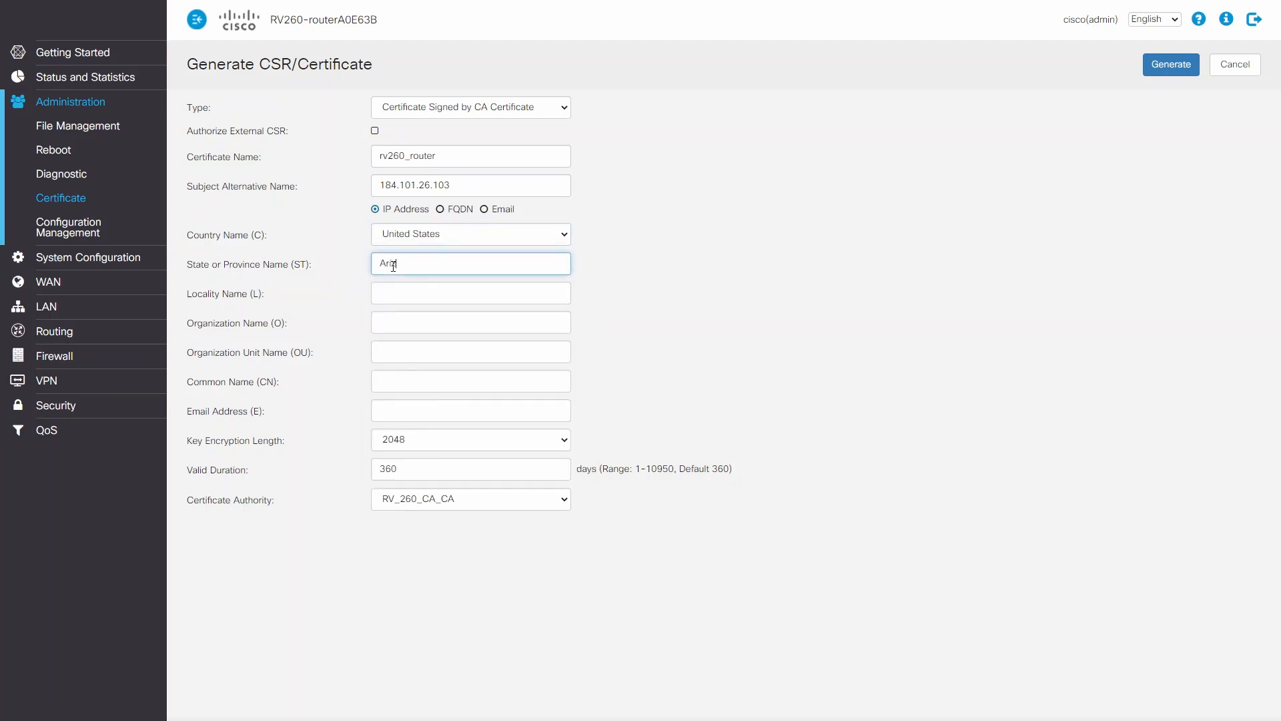
# Enter rv260router as organization unit and 260routercert as common name, and generate the router certificate.
pyautogui.click(438, 350)
pyautogui.write('rv260router')
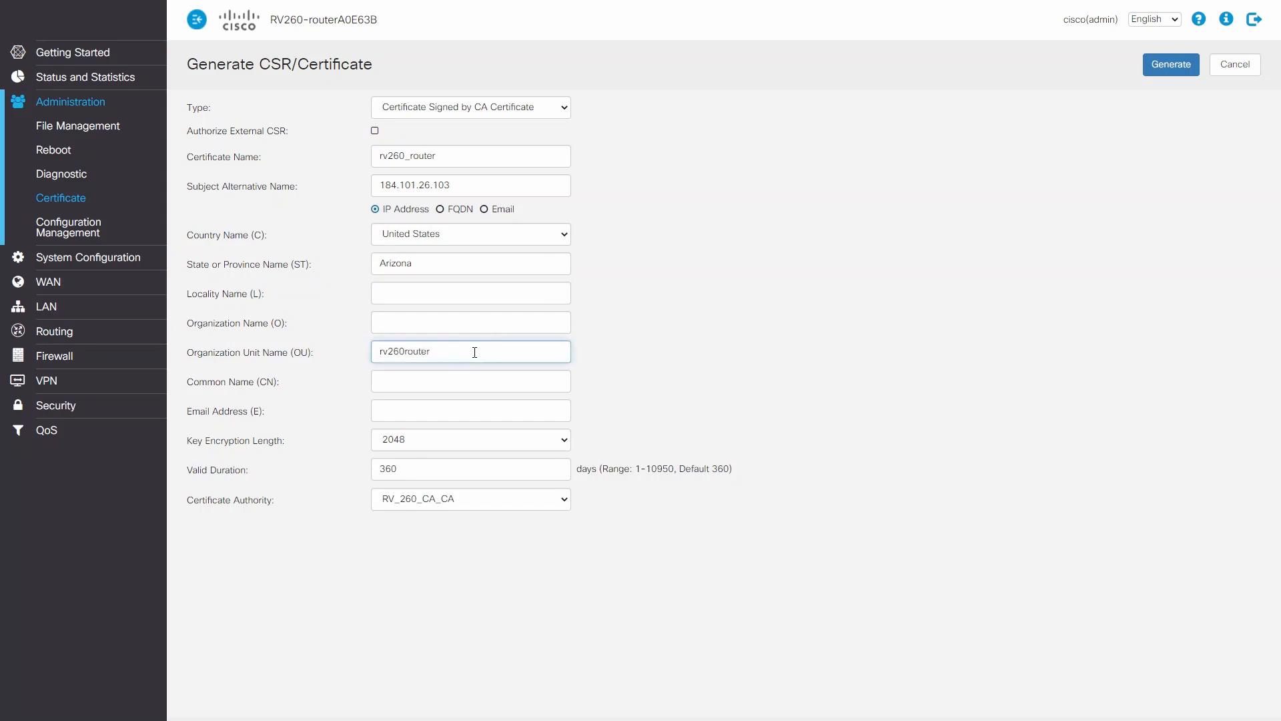
pyautogui.press('Tab')
pyautogui.write('260routercert')
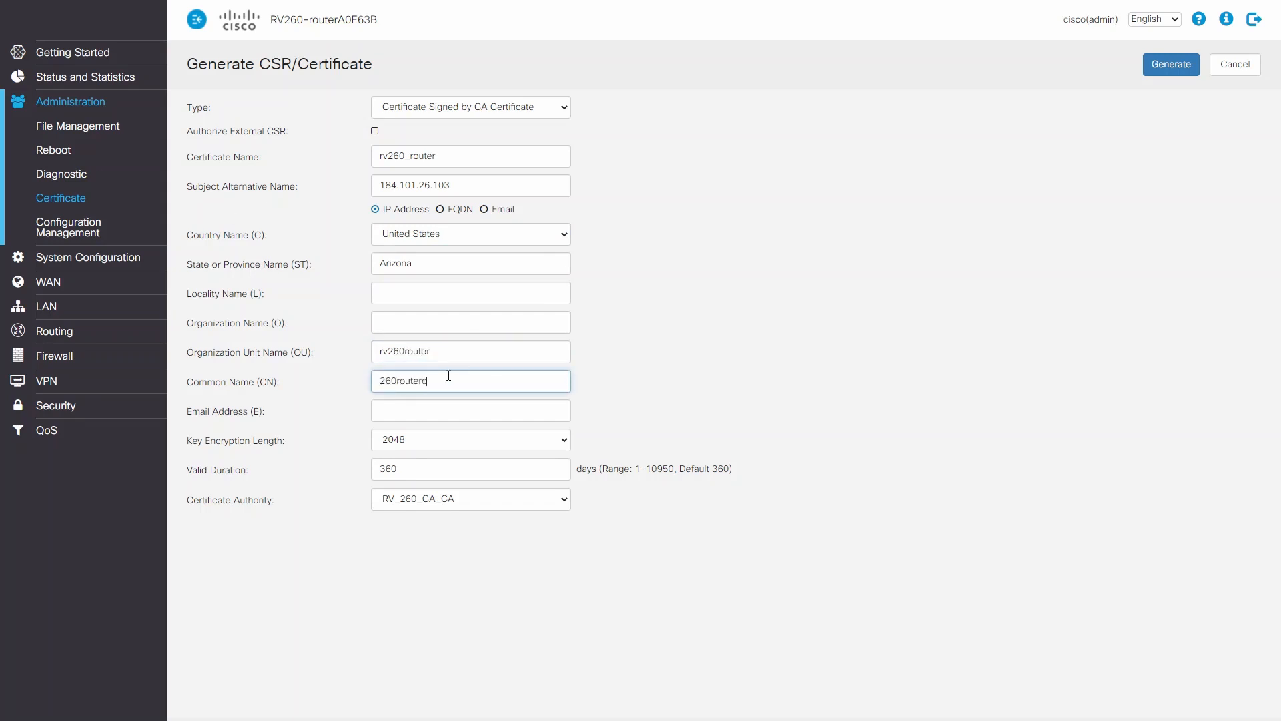
pyautogui.click(1171, 65)
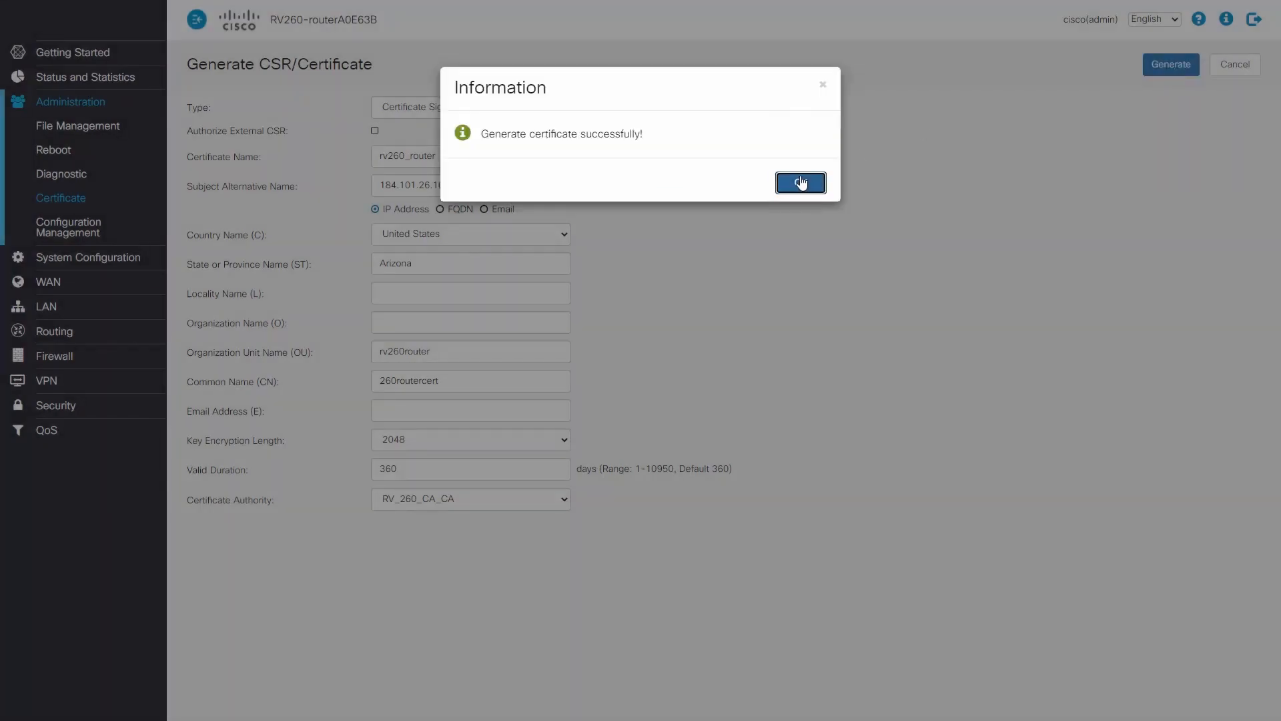
pyautogui.click(800, 182)
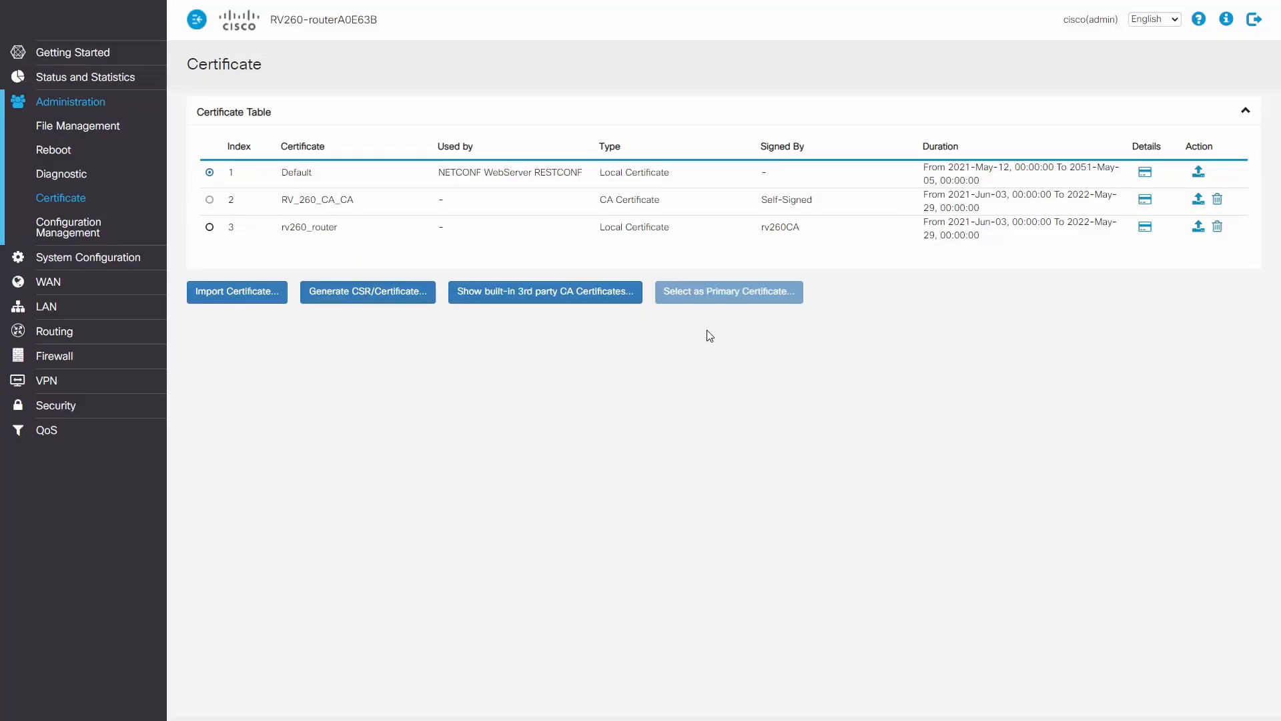
# Start another certificate of type Certificate Signed by CA Certificate and name it rv260_client.
pyautogui.click(340, 294)
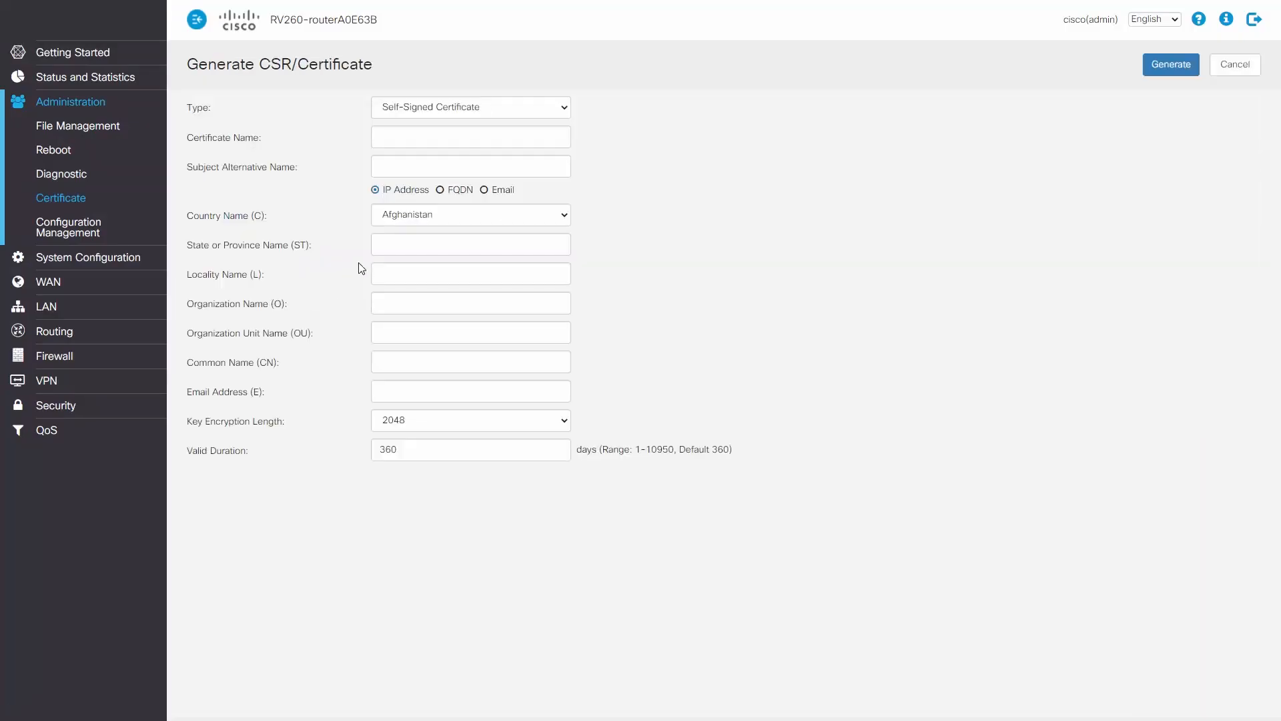
pyautogui.click(484, 107)
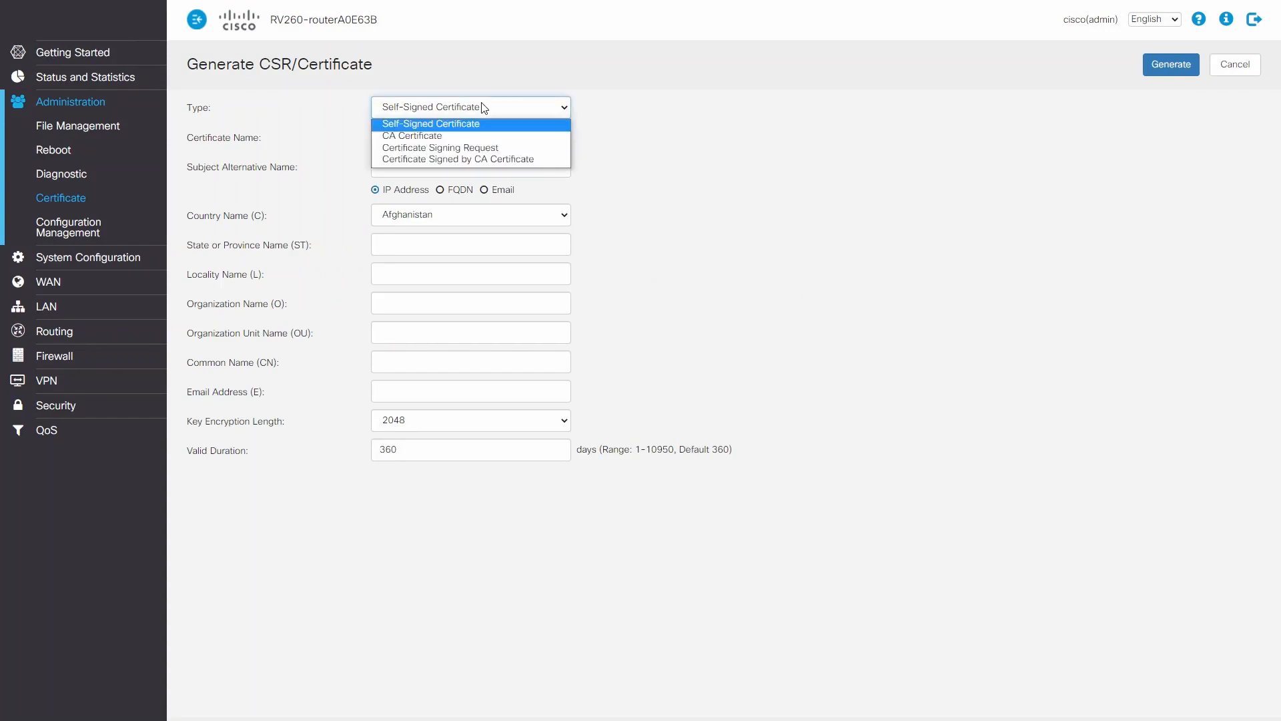
pyautogui.click(465, 157)
pyautogui.click(465, 157)
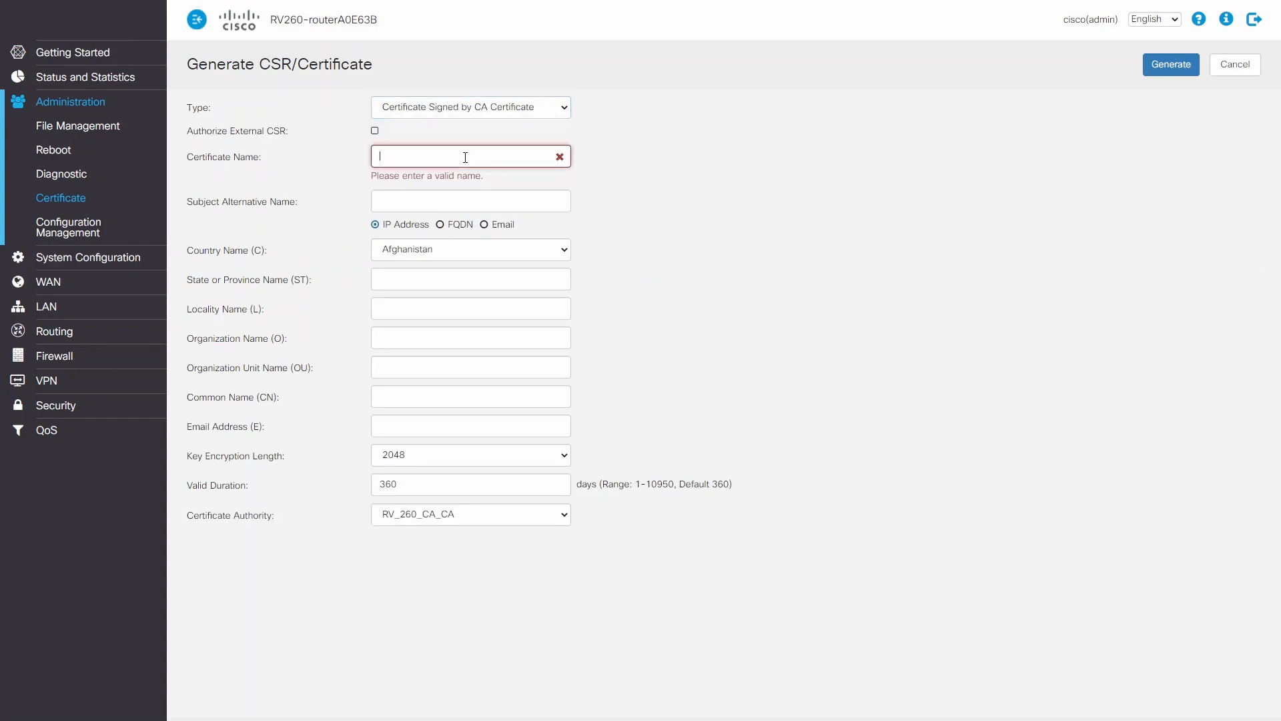
pyautogui.write('rv260_client')
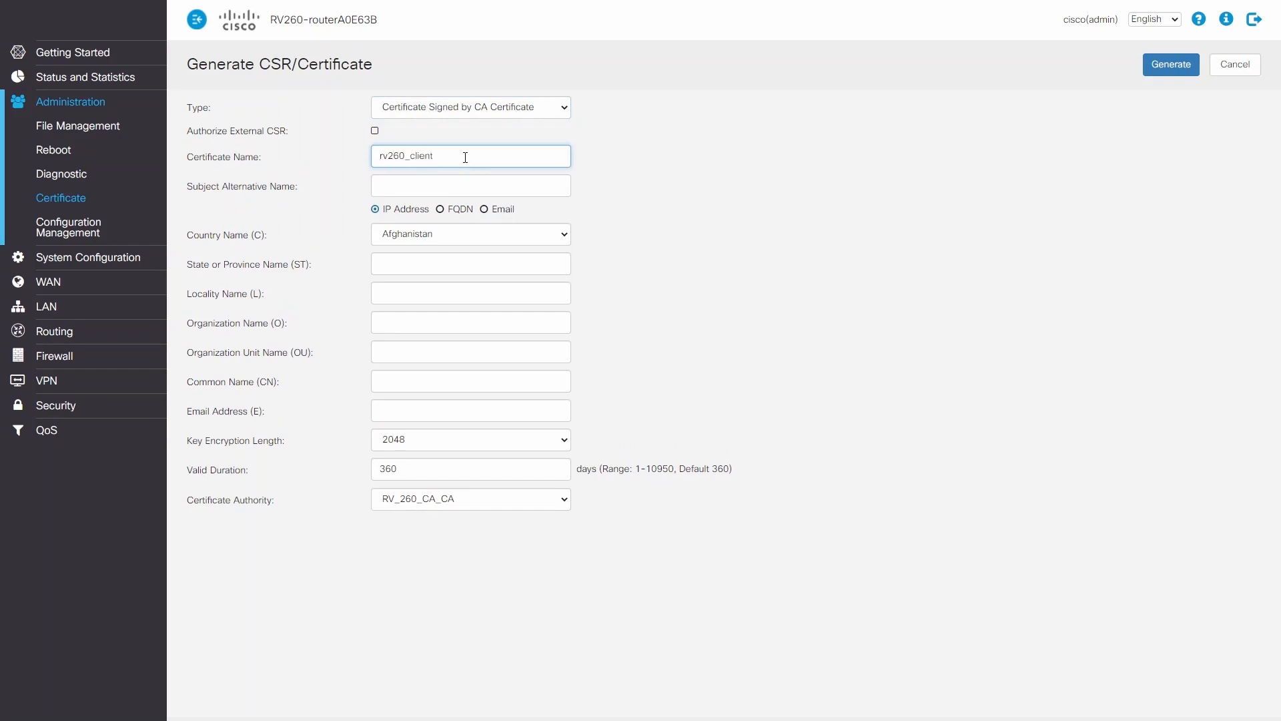
# Set the client certificate's subject alternative name to the FQDN client.vpn.
pyautogui.click(414, 192)
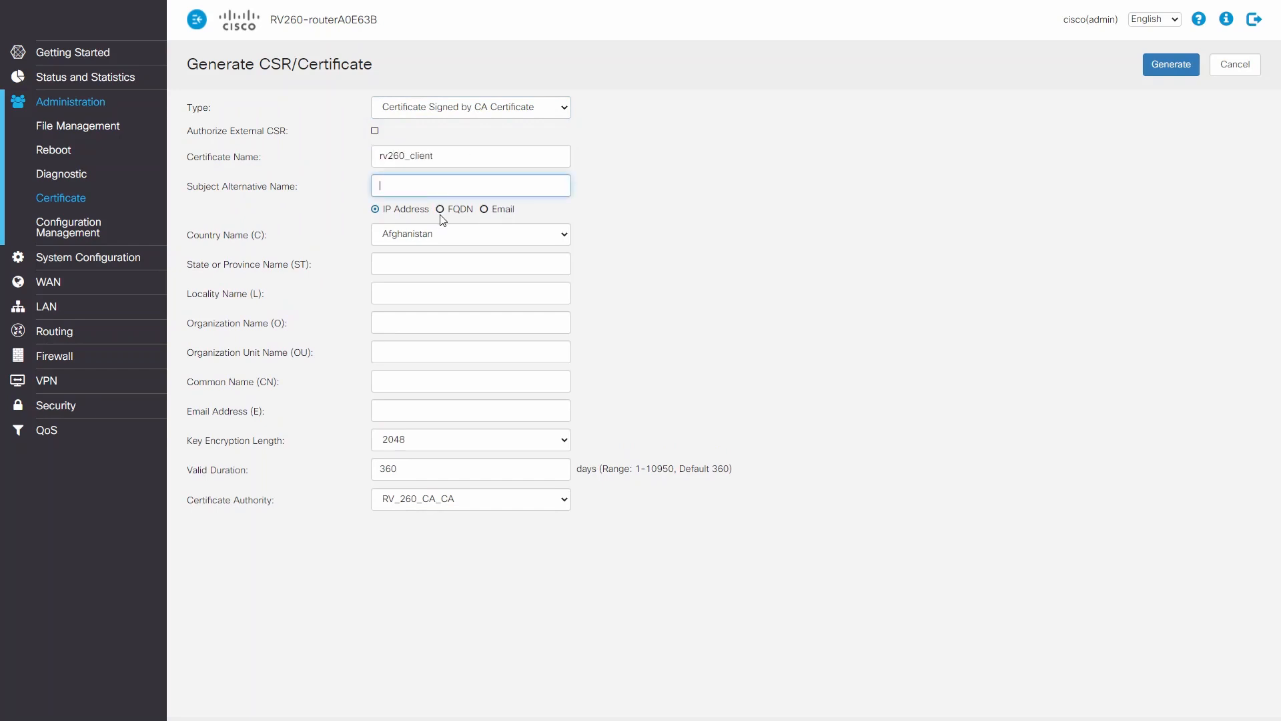
pyautogui.click(441, 211)
pyautogui.click(444, 187)
pyautogui.write('client.vpn')
# Set the client certificate's country to United States and its state to Arizona.
pyautogui.click(469, 235)
pyautogui.scroll(-15, 426, 460)
pyautogui.scroll(-20, 425, 461)
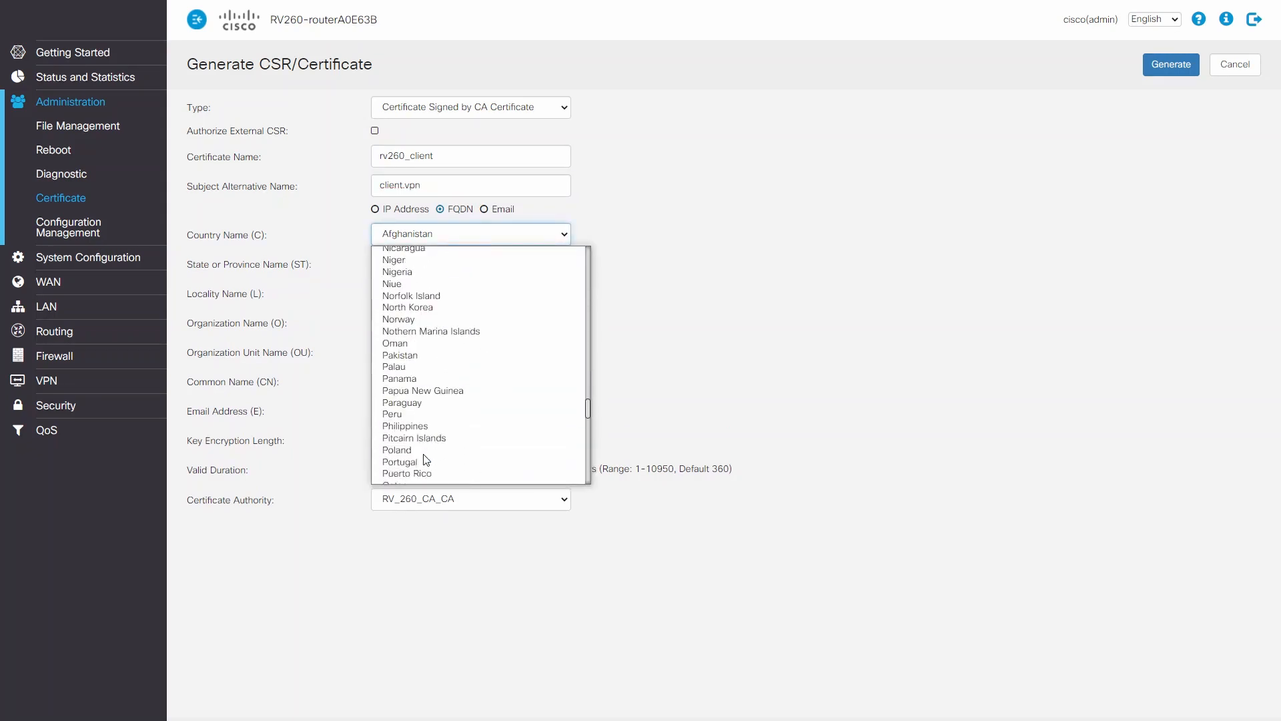
pyautogui.click(417, 474)
pyautogui.click(502, 268)
pyautogui.write('Arizona')
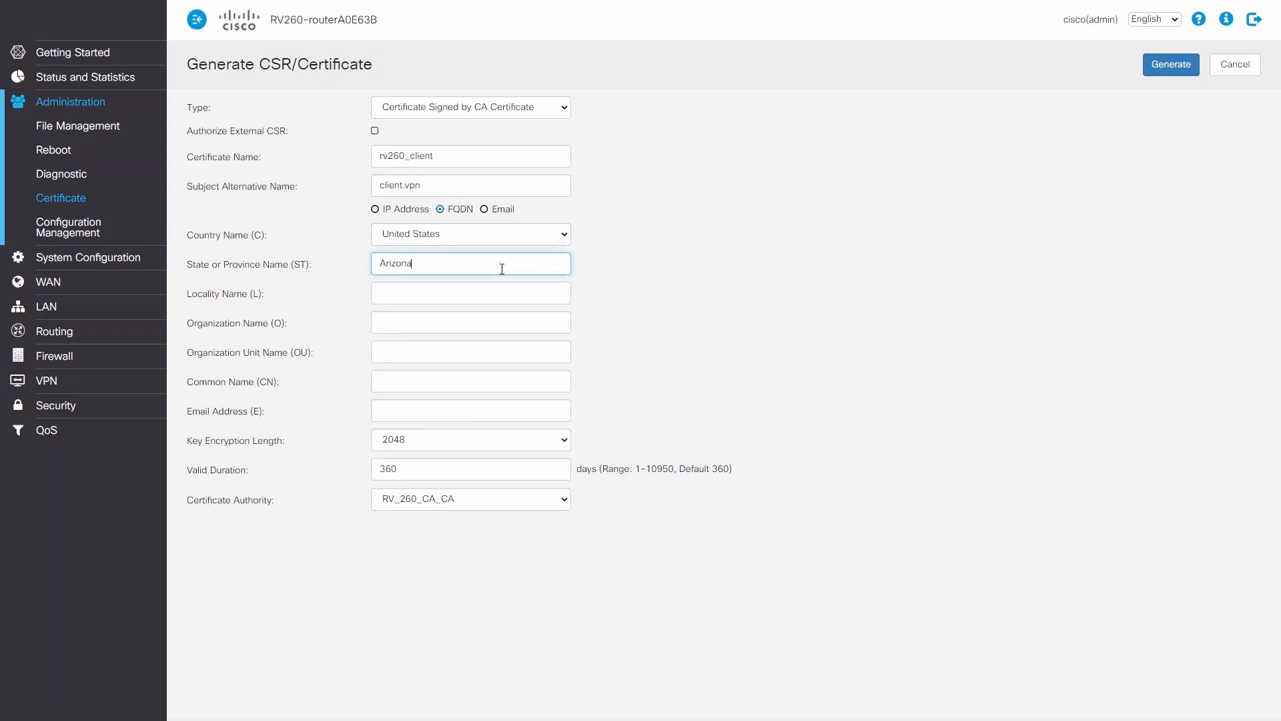
# Enter rv260router as organization unit and rv260clientcert as common name, and generate the client certificate.
pyautogui.click(492, 358)
pyautogui.write('rv260router')
pyautogui.click(474, 378)
pyautogui.write('rv260clientcert')
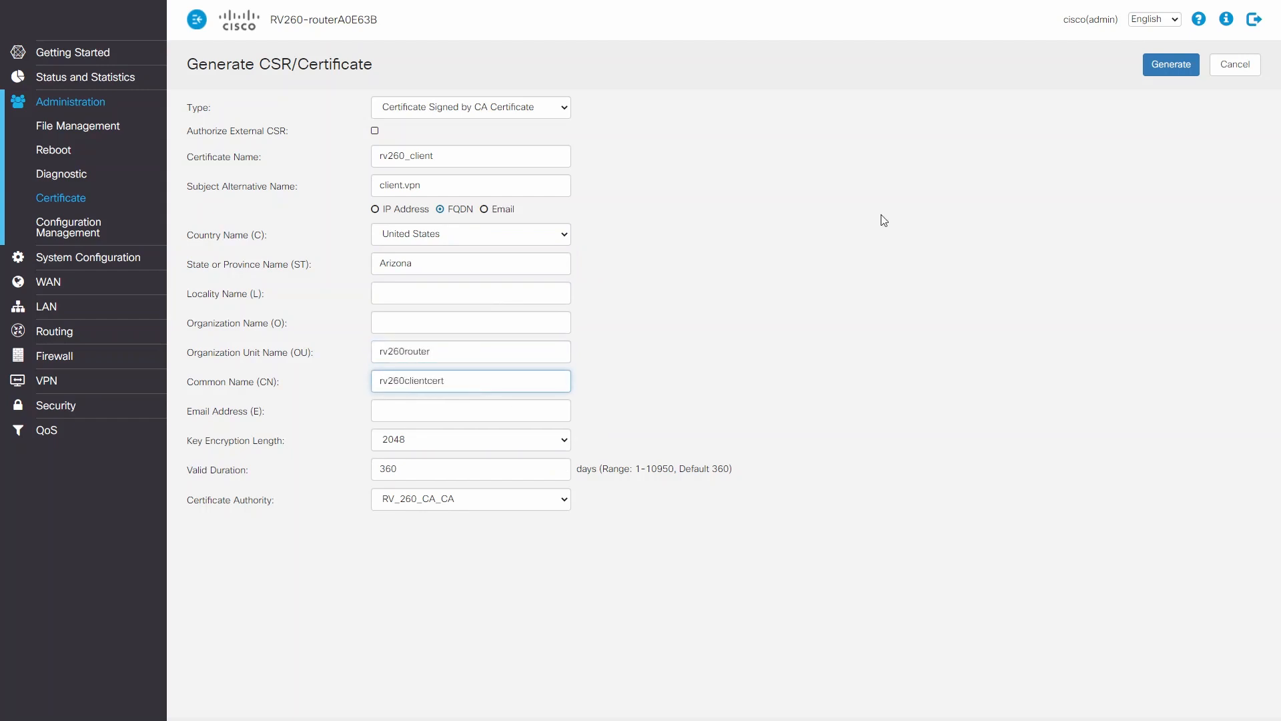
pyautogui.click(1168, 65)
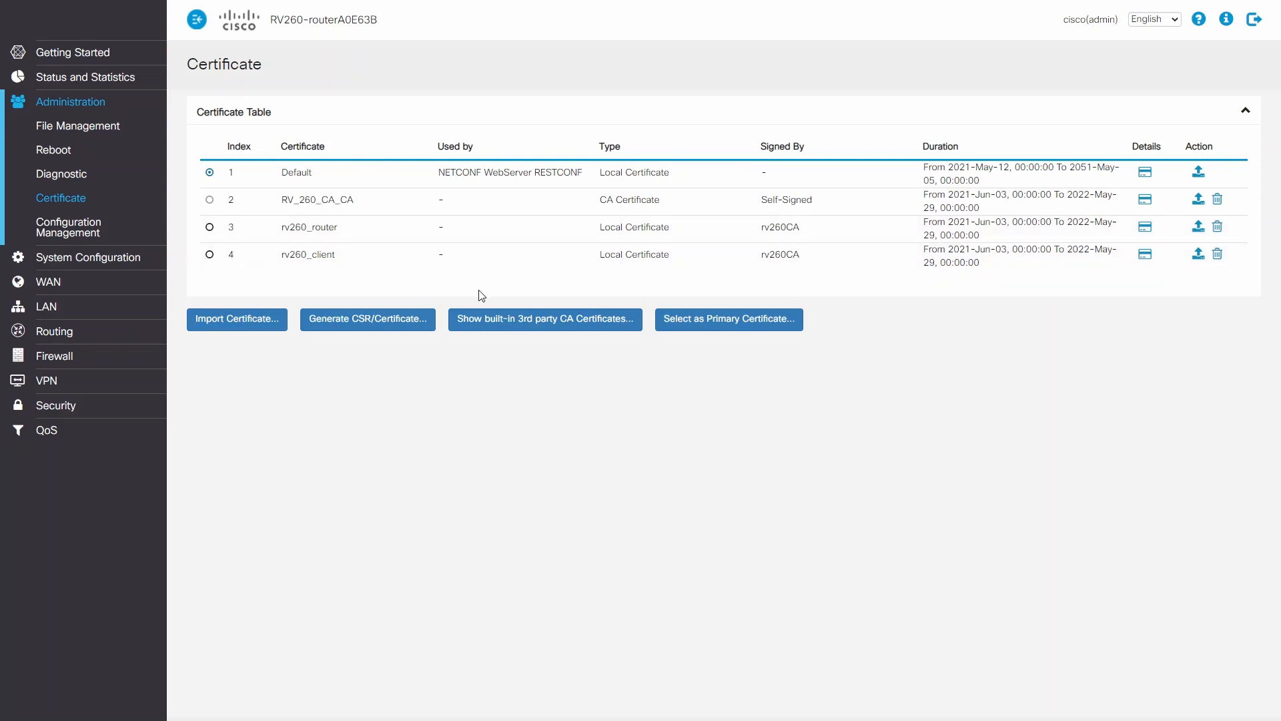
# Open the ike2_wind IPSec profile to review its IKEv2 Phase I and Phase II options.
pyautogui.click(43, 380)
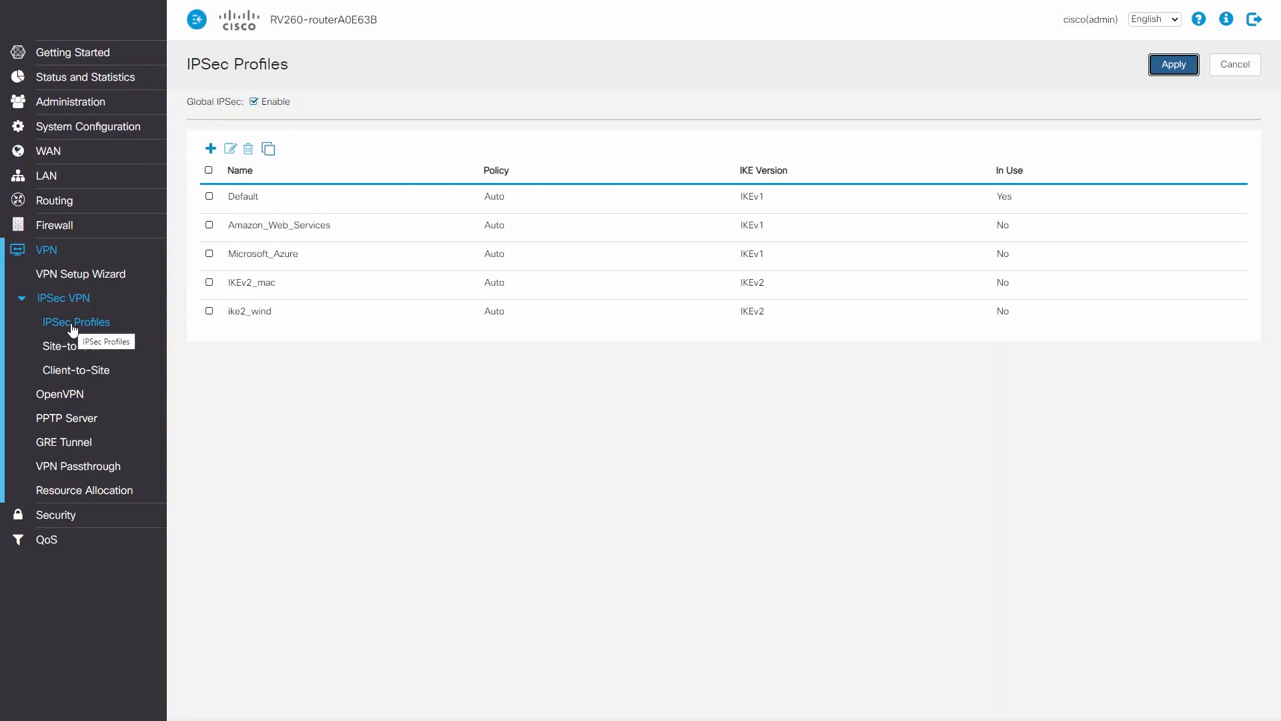
pyautogui.click(211, 148)
pyautogui.click(209, 311)
pyautogui.click(231, 148)
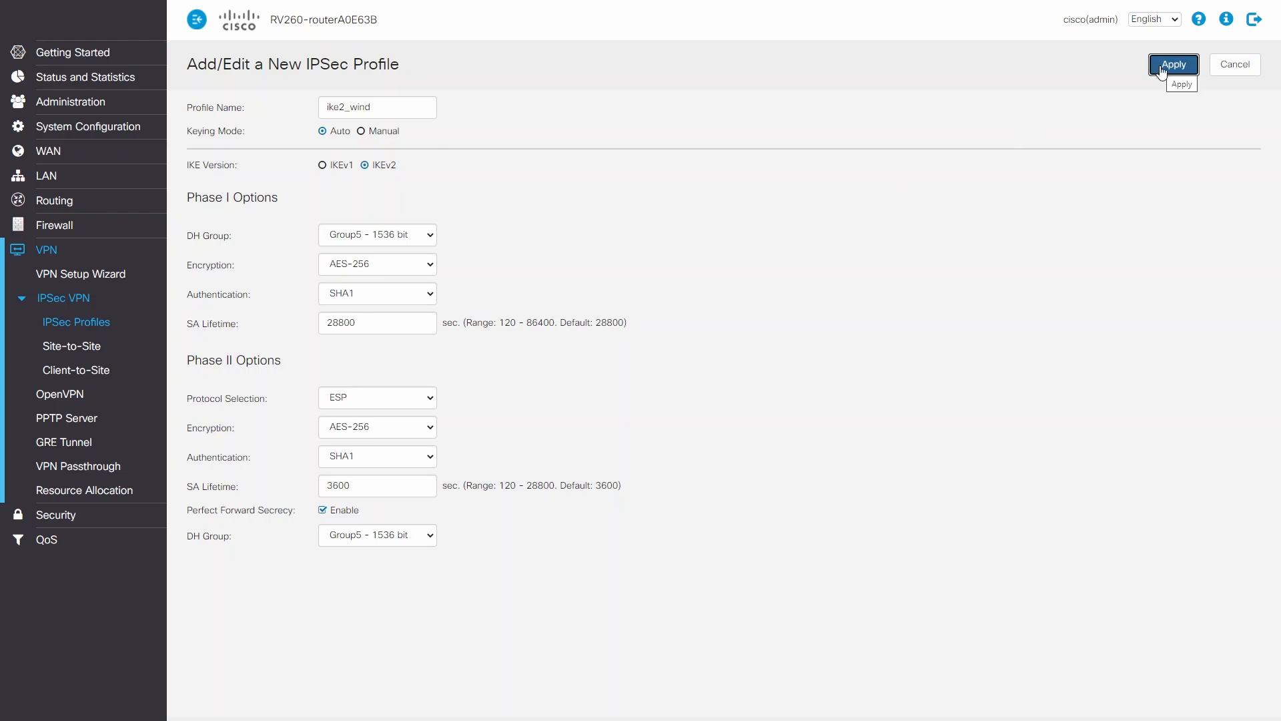
# Add an enabled client-to-site VPN tunnel named Tunnel1 that uses the ike2_wind IPSec profile.
pyautogui.click(83, 362)
pyautogui.click(206, 114)
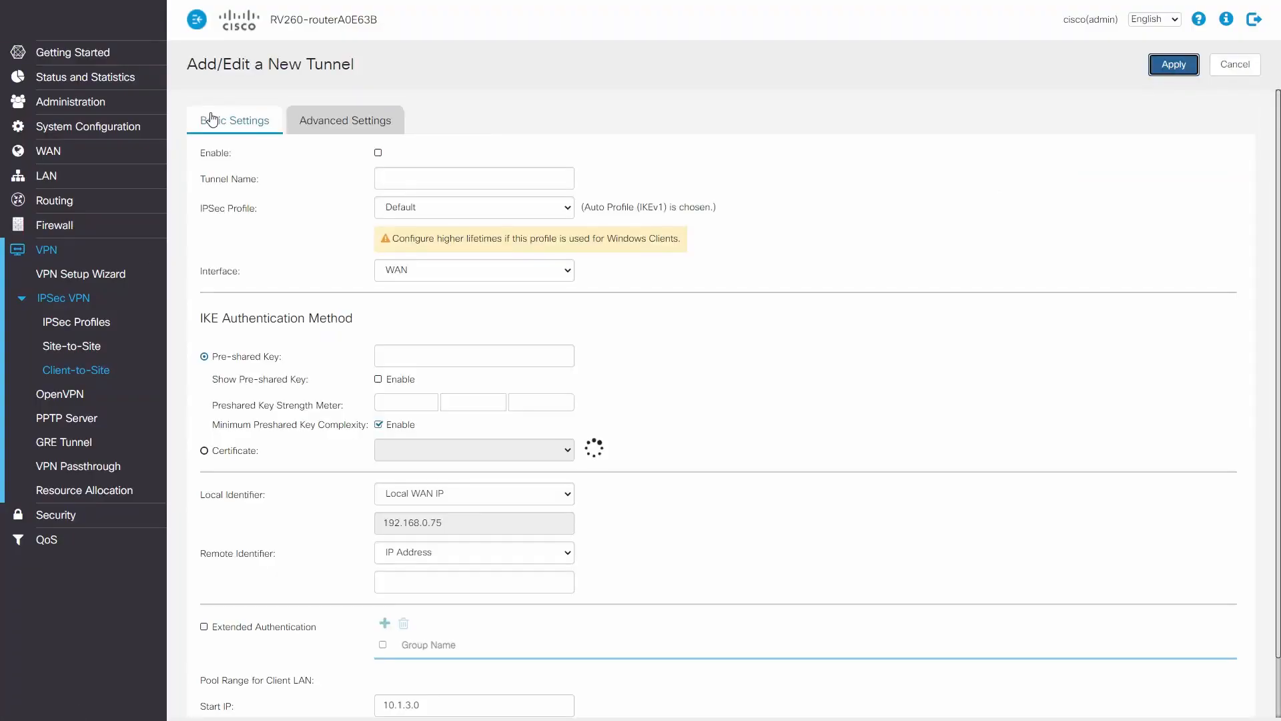
pyautogui.click(378, 154)
pyautogui.click(401, 178)
pyautogui.write('Tunnel')
pyautogui.click(488, 208)
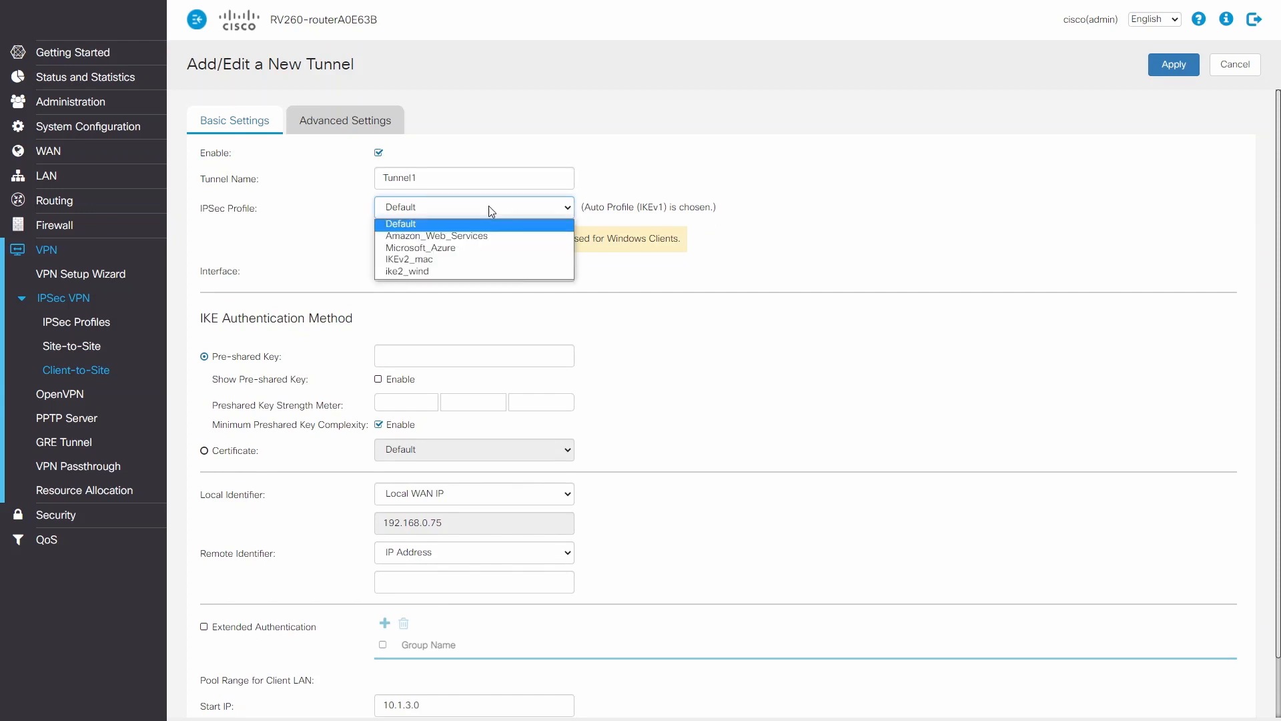
pyautogui.click(427, 273)
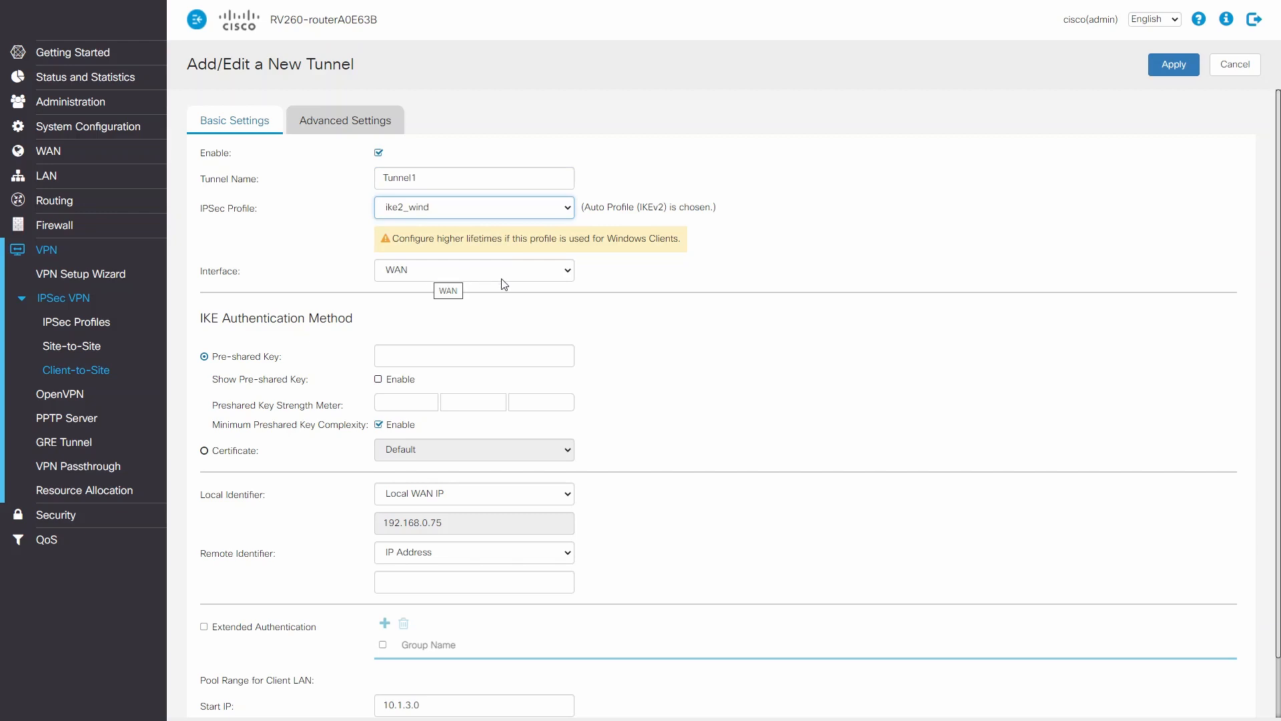
# Set the tunnel's IKE authentication to certificate, using rv260_router with RV_260_CA_CA as the CA certificate.
pyautogui.click(204, 451)
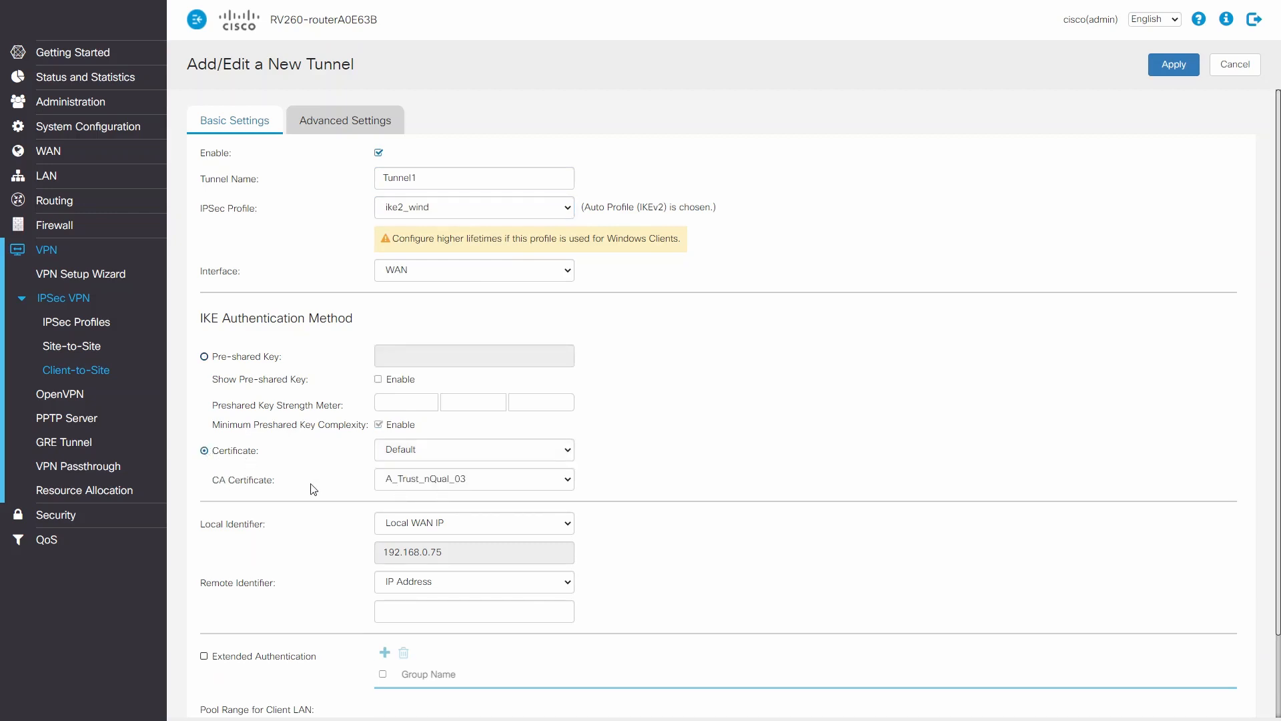
pyautogui.click(471, 484)
pyautogui.scroll(-20, 546, 448)
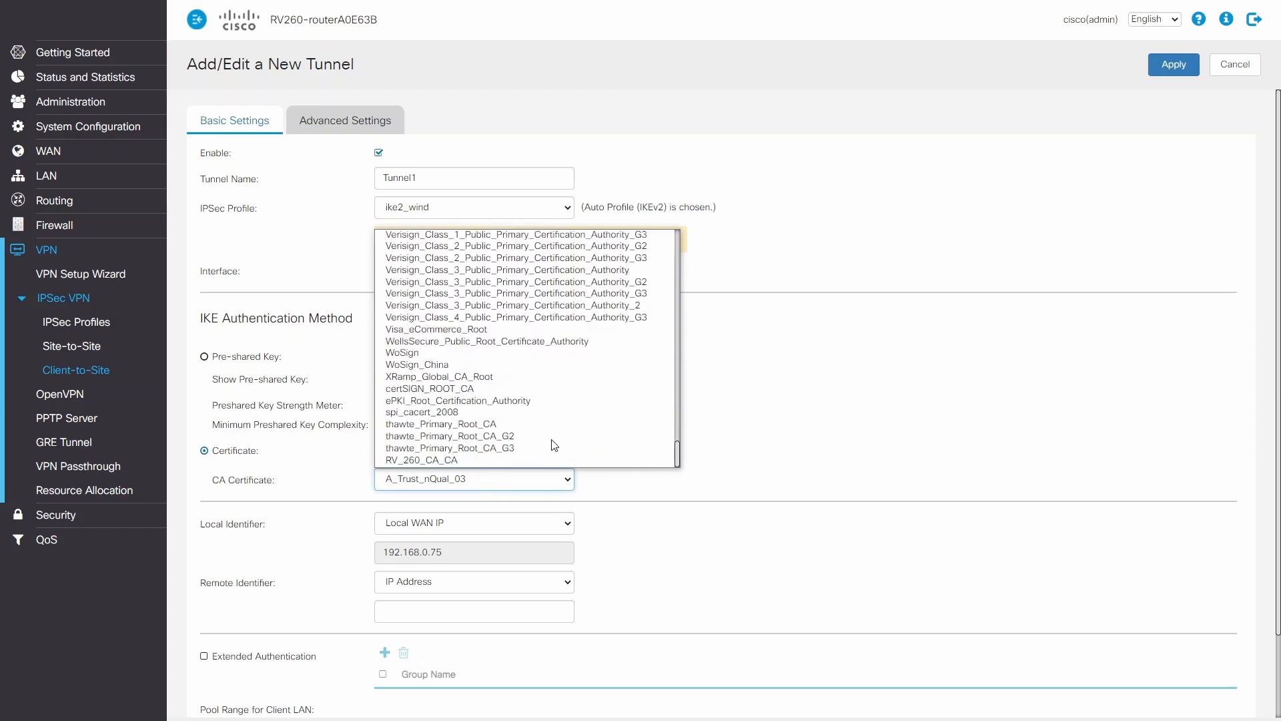
pyautogui.click(477, 463)
pyautogui.click(511, 449)
pyautogui.scroll(-15, 534, 434)
pyautogui.scroll(-10, 553, 424)
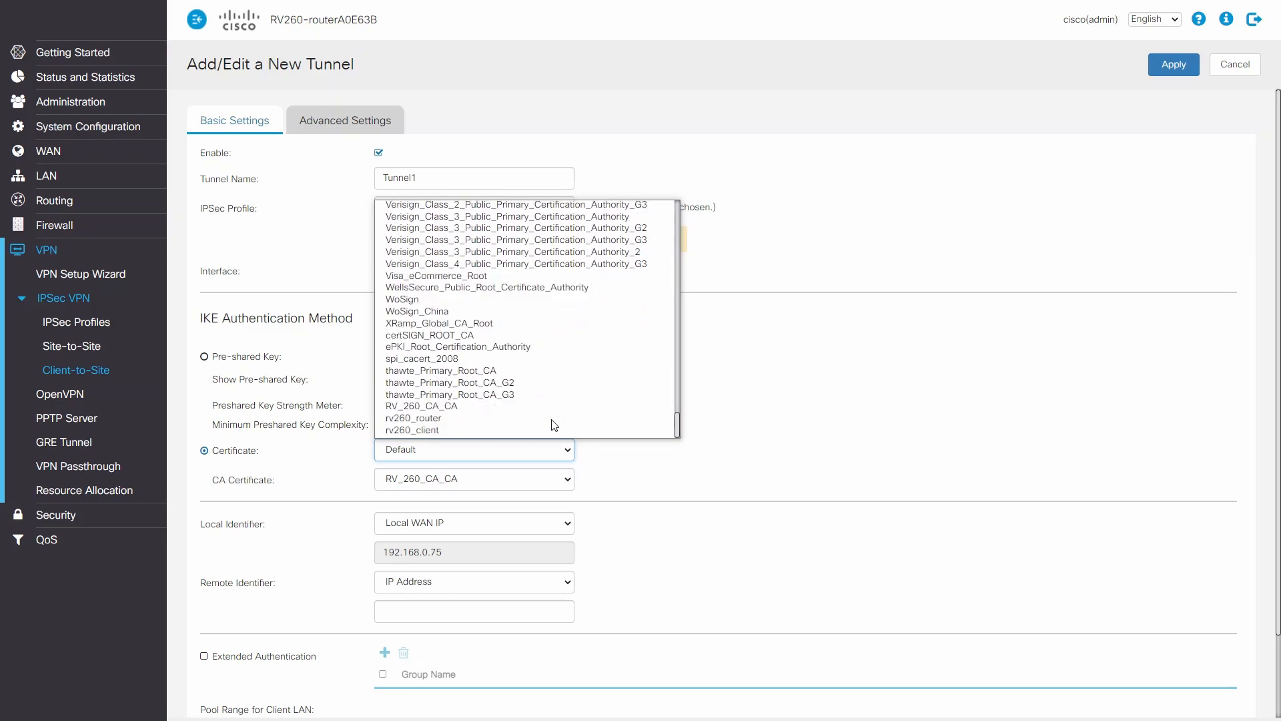
pyautogui.click(513, 419)
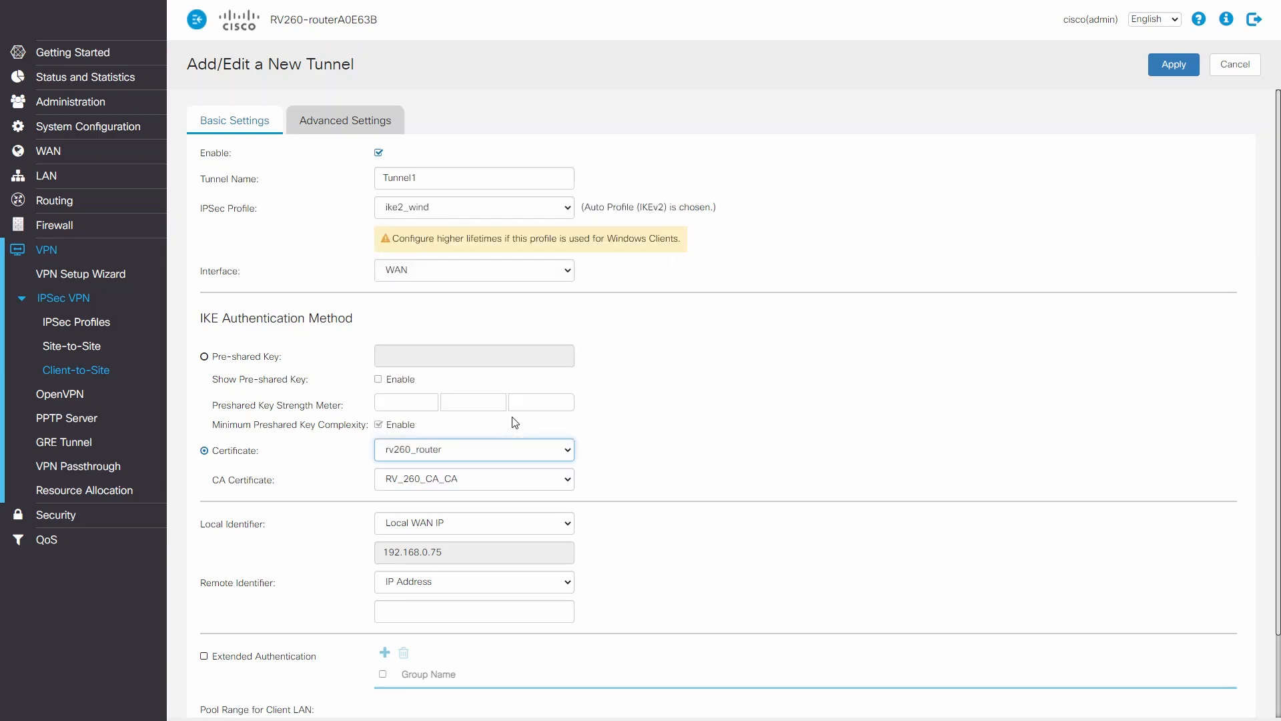
# Set both the tunnel's local identifier and remote identifier to ASN1DN.
pyautogui.scroll(-2, 629, 437)
pyautogui.click(567, 428)
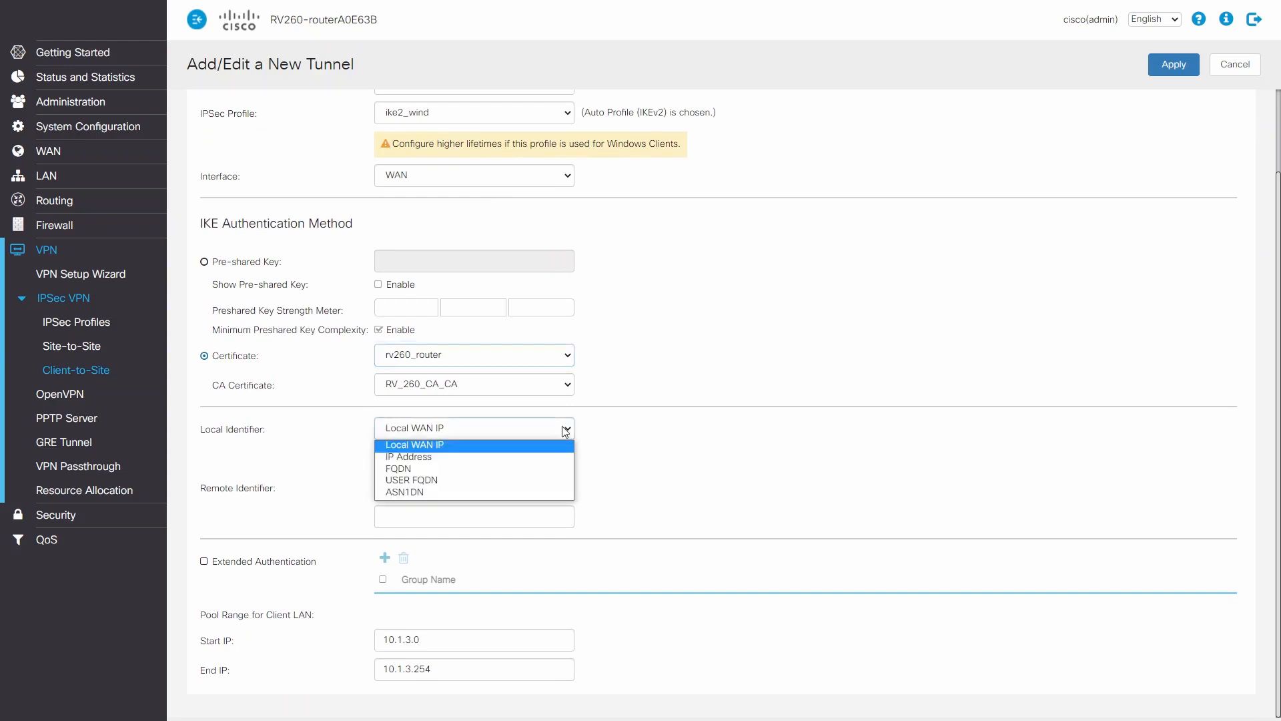
pyautogui.click(449, 494)
pyautogui.click(564, 496)
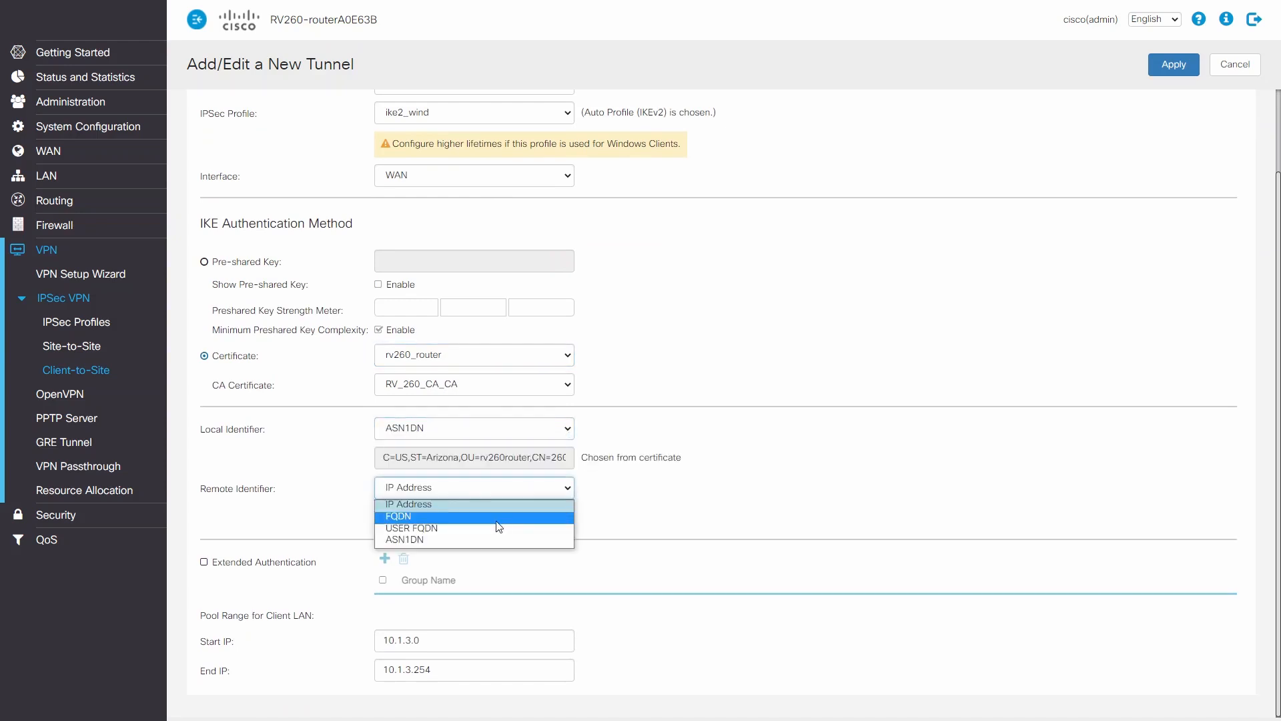
pyautogui.click(454, 535)
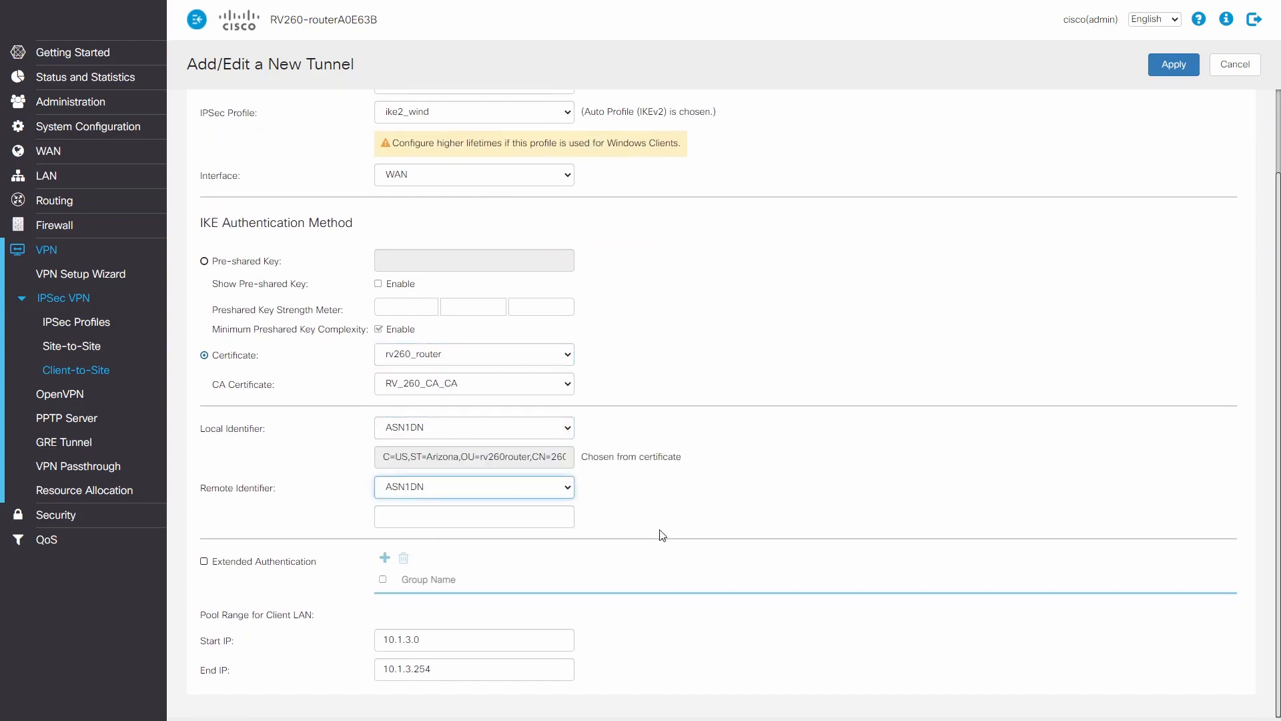
# Set the start IP of the client LAN pool range to 10.1.3.1.
pyautogui.click(456, 636)
pyautogui.press('BackSpace')
pyautogui.write('1')
pyautogui.press('Tab')
# Check the tunnel's advanced settings, apply the new tunnel and save the router configuration.
pyautogui.scroll(3, 760, 623)
pyautogui.click(365, 119)
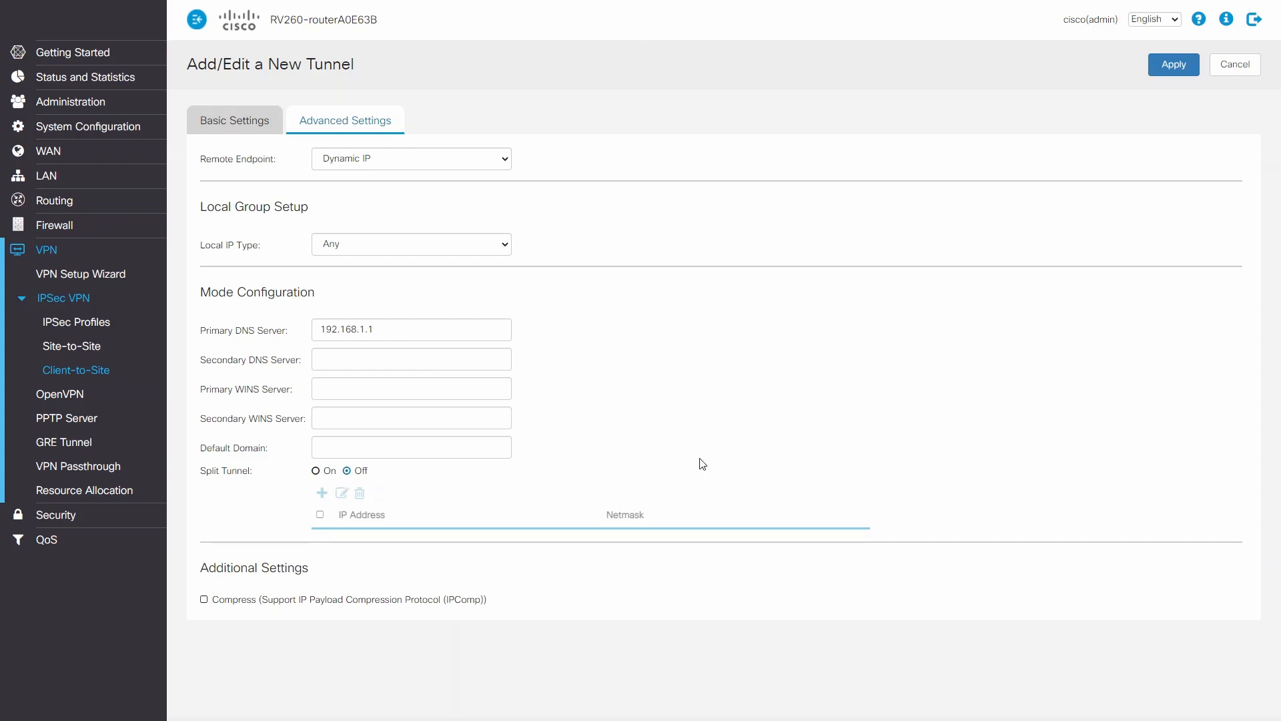
pyautogui.click(1173, 64)
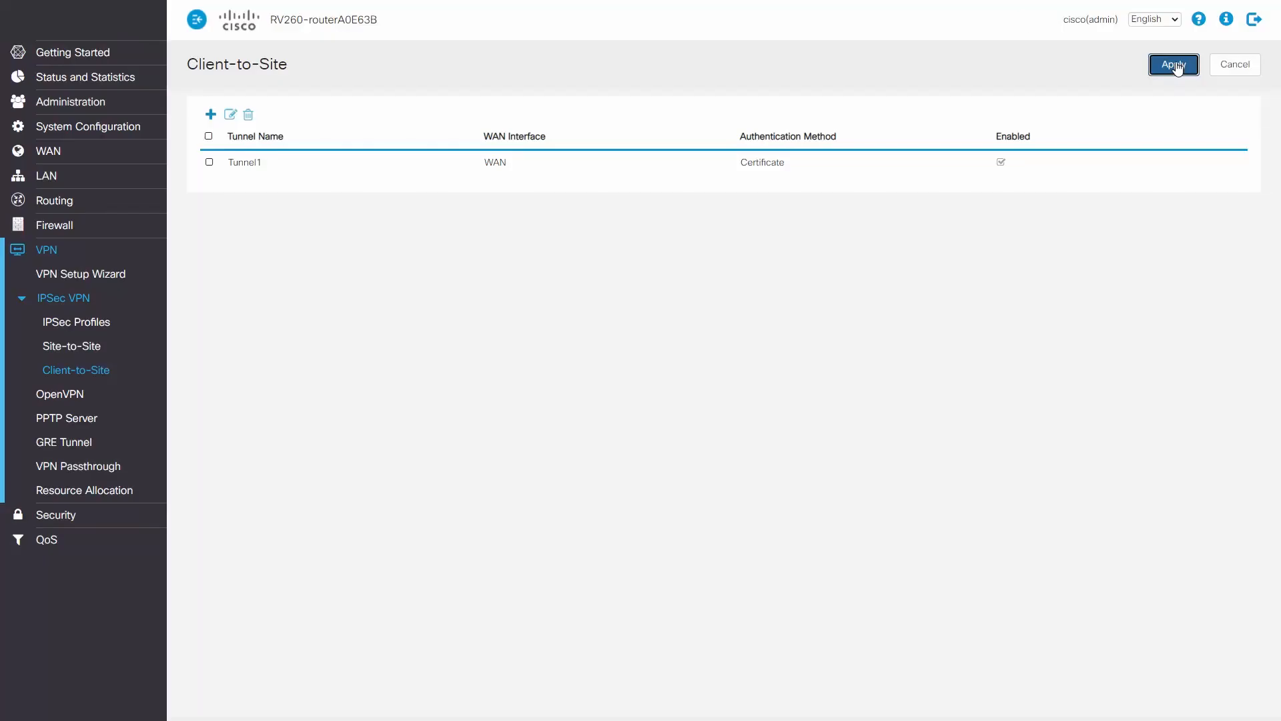
pyautogui.click(1025, 19)
pyautogui.click(1035, 69)
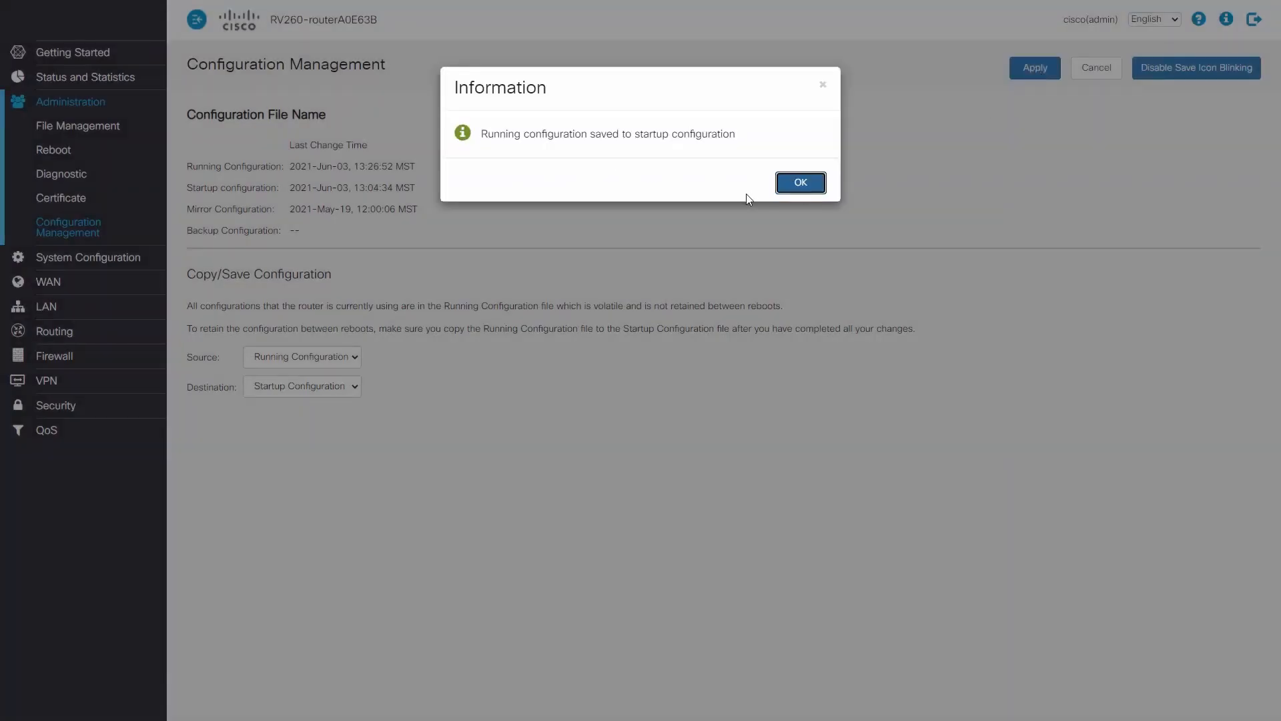
pyautogui.click(802, 188)
# Export the rv260_client certificate to the PC in PKCS#12 format, entering and confirming the export password.
pyautogui.click(70, 101)
pyautogui.click(60, 192)
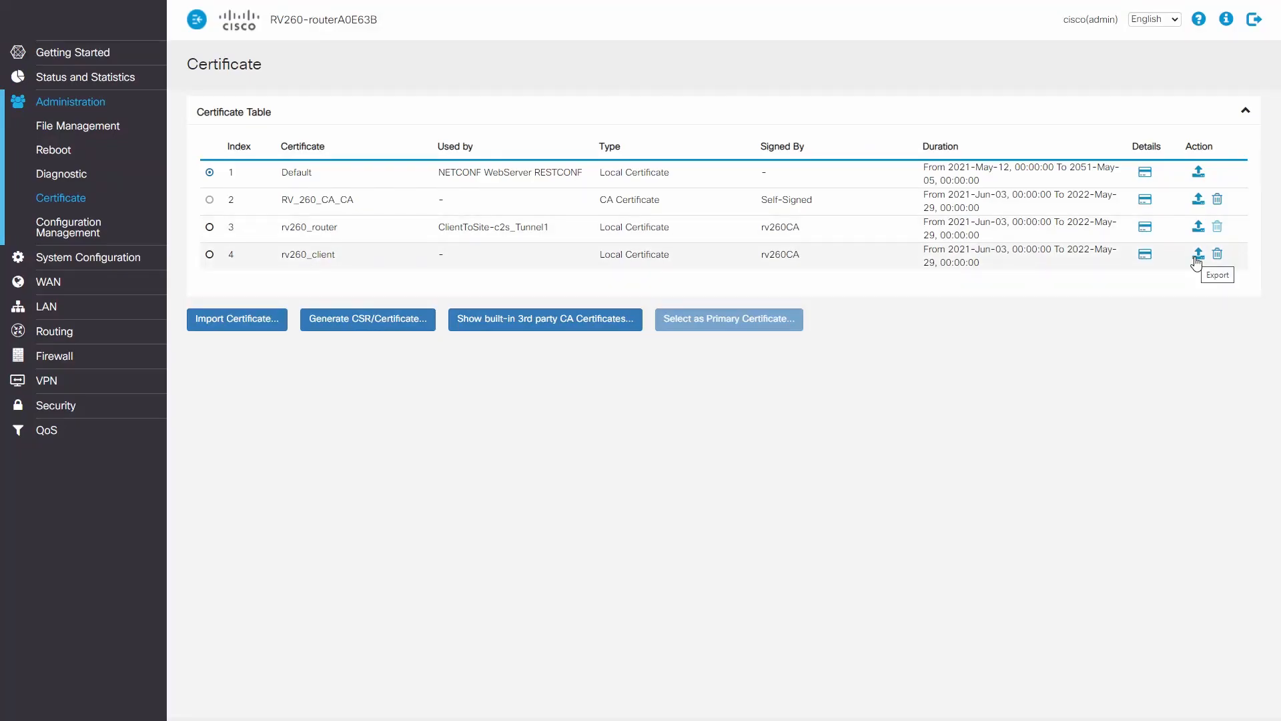
pyautogui.click(1198, 256)
pyautogui.click(495, 166)
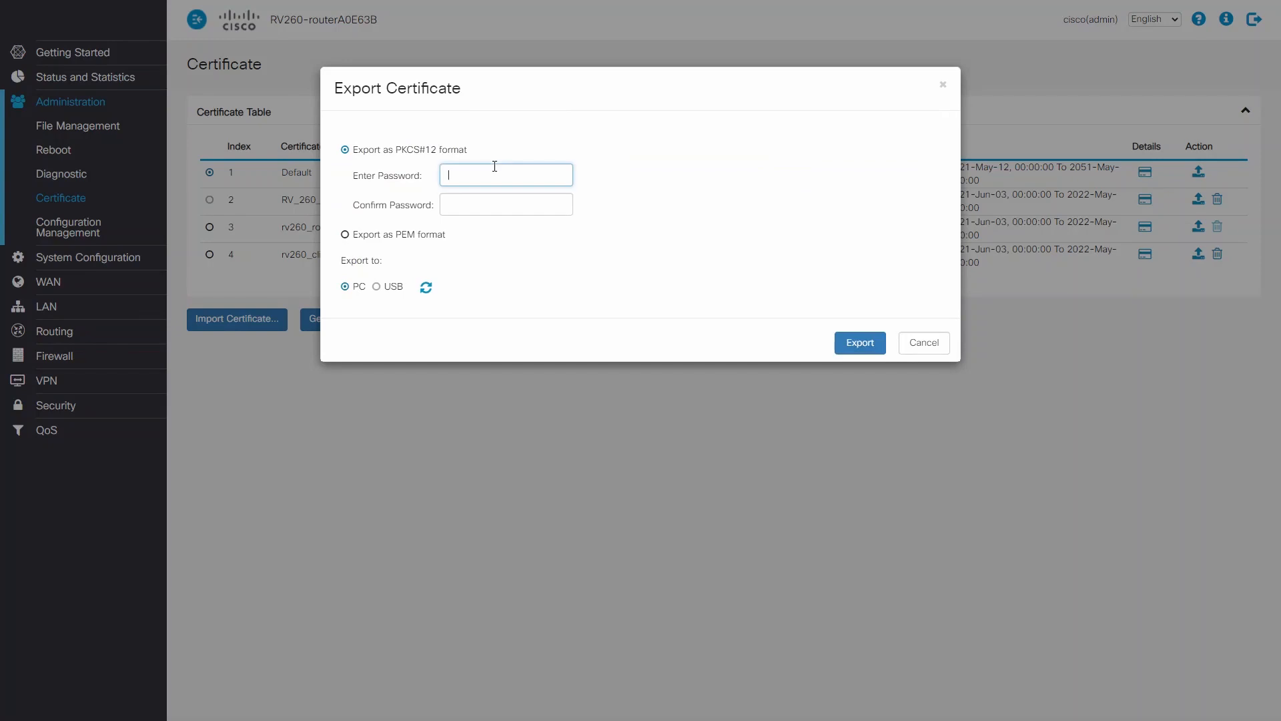
pyautogui.write('c')
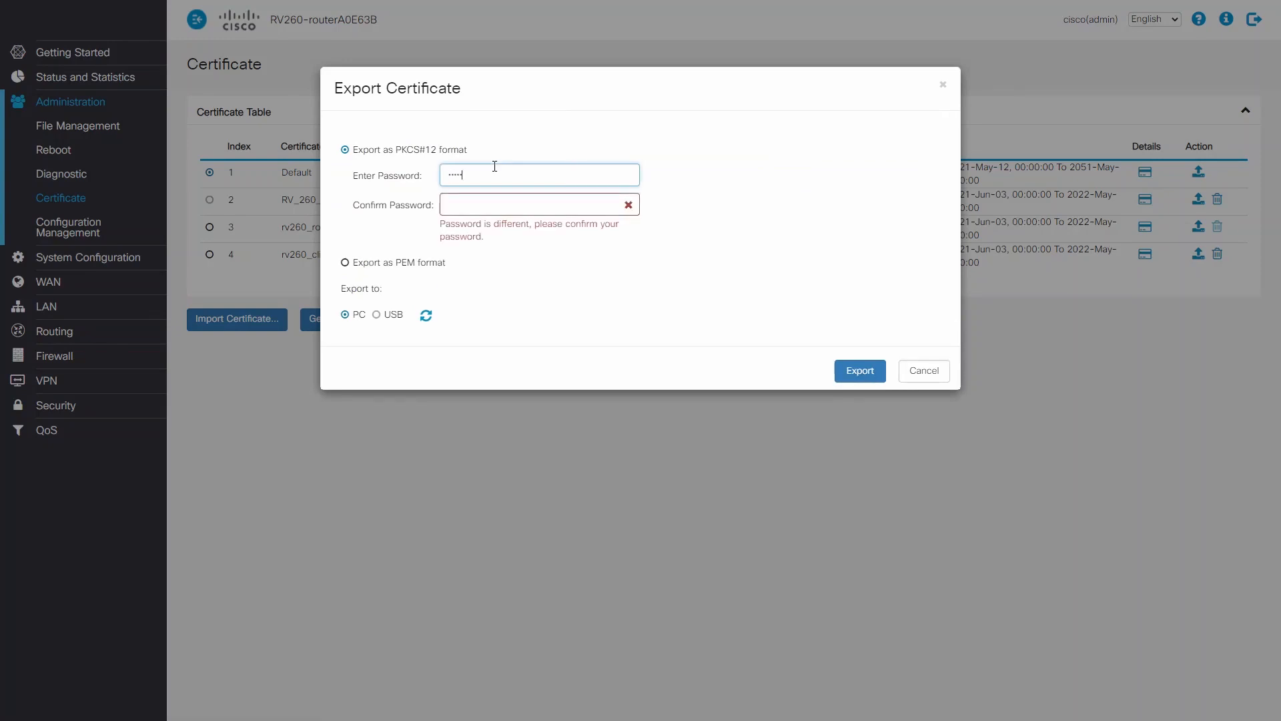
pyautogui.click(475, 204)
pyautogui.write('c')
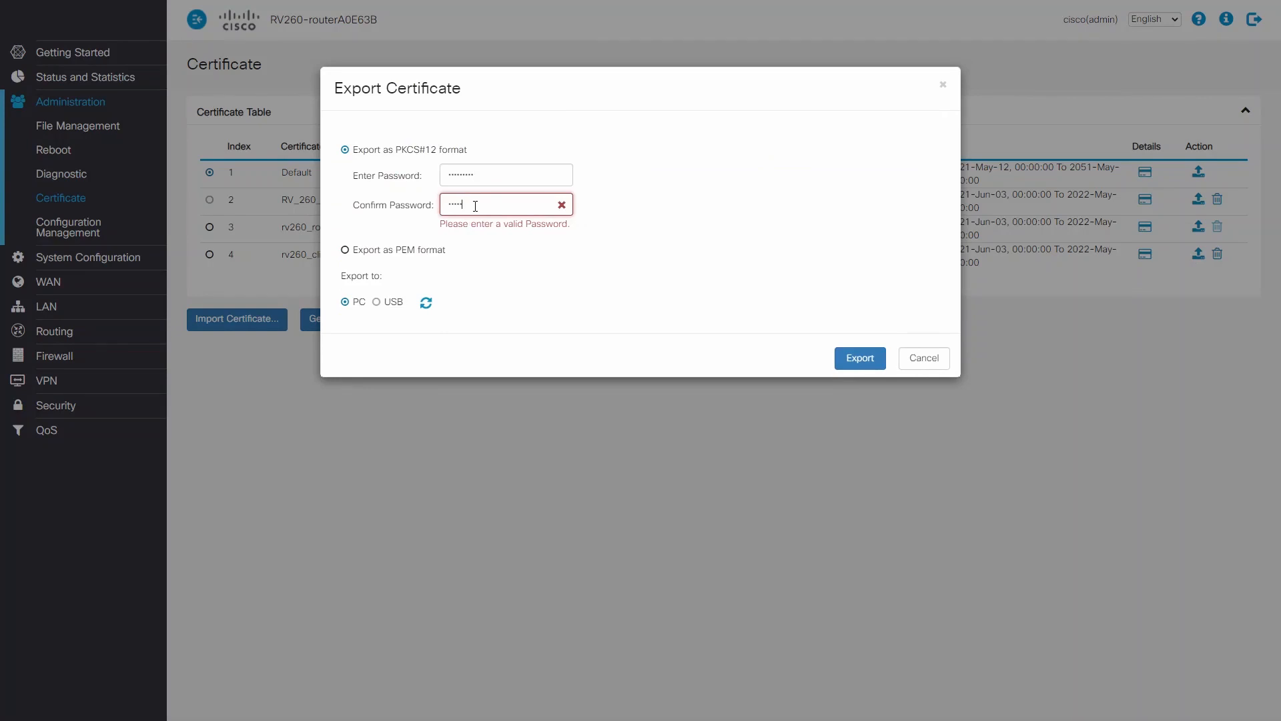
pyautogui.write('3')
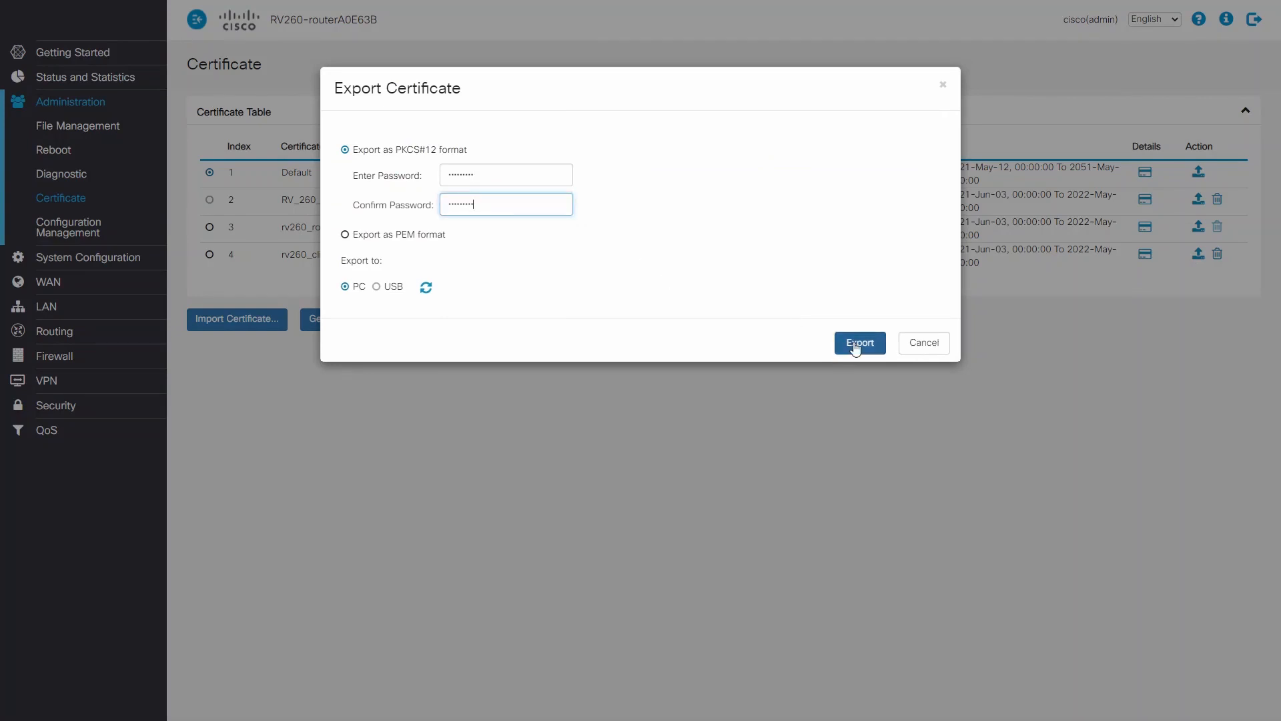
pyautogui.click(855, 343)
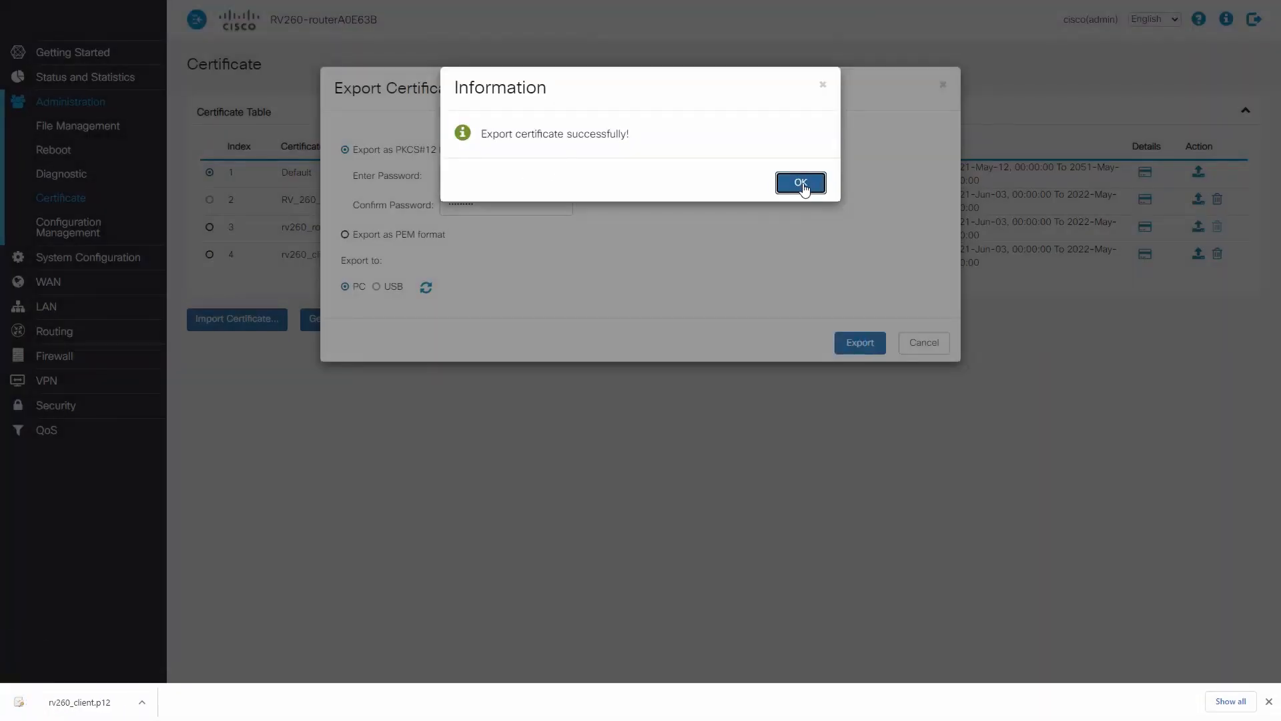
pyautogui.click(803, 181)
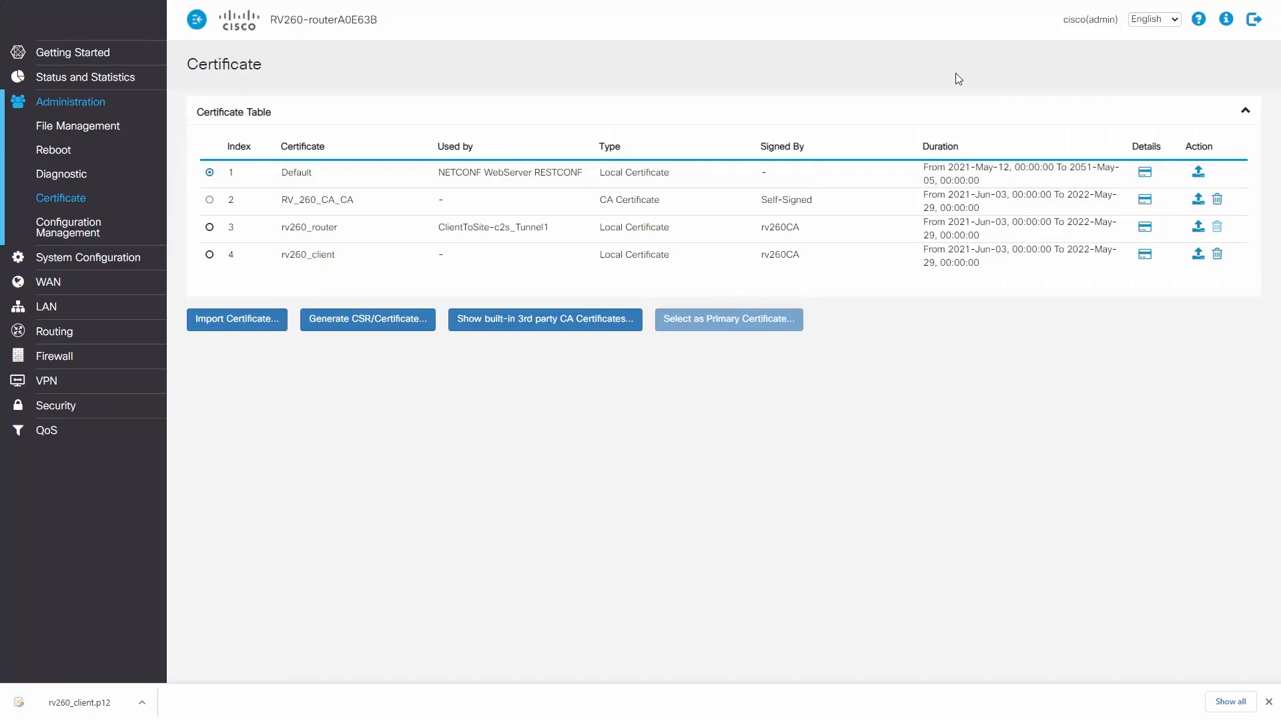
# Start importing the downloaded rv260_client.p12 for the local machine and enter the private key password.
pyautogui.click(143, 702)
pyautogui.click(179, 624)
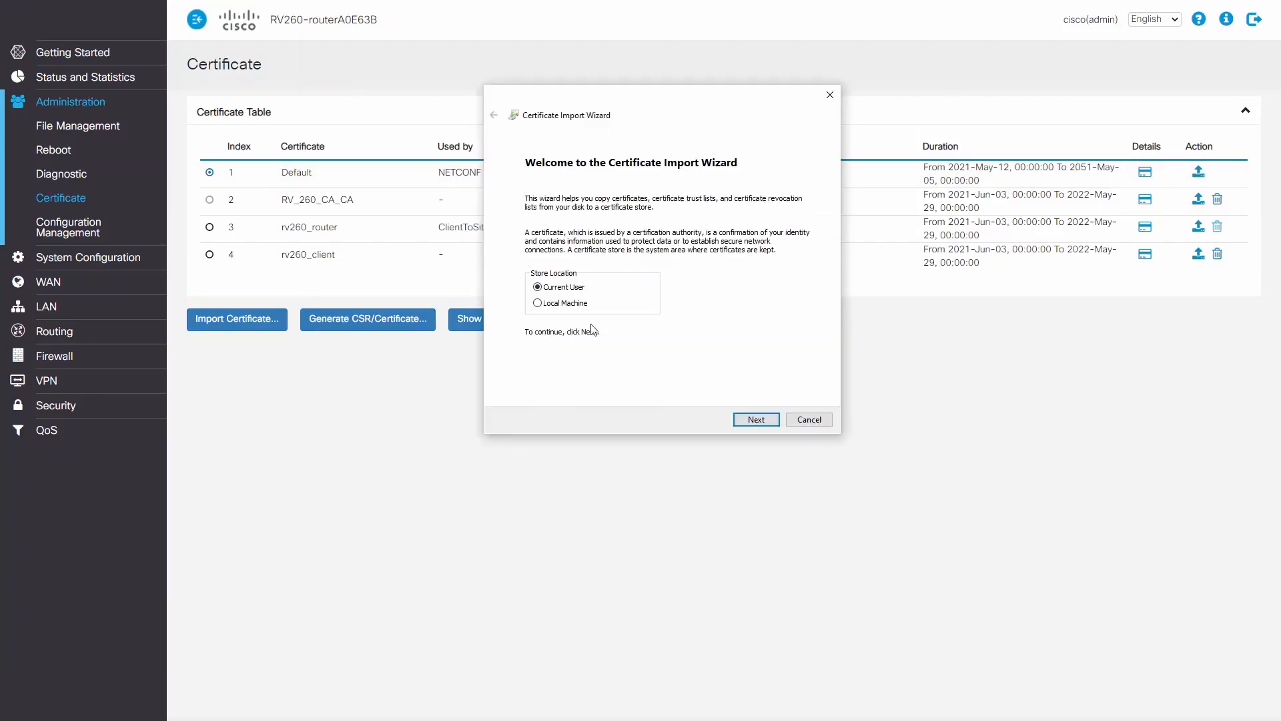
pyautogui.click(538, 303)
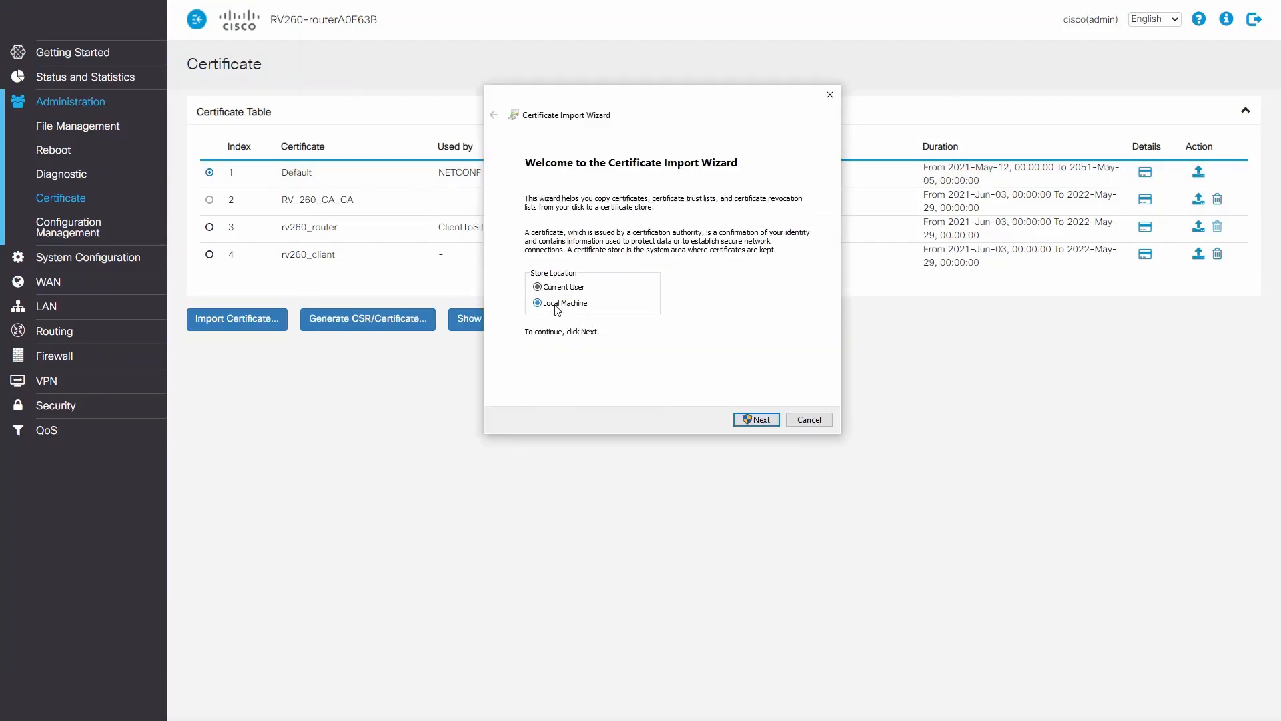
pyautogui.click(748, 418)
pyautogui.click(774, 401)
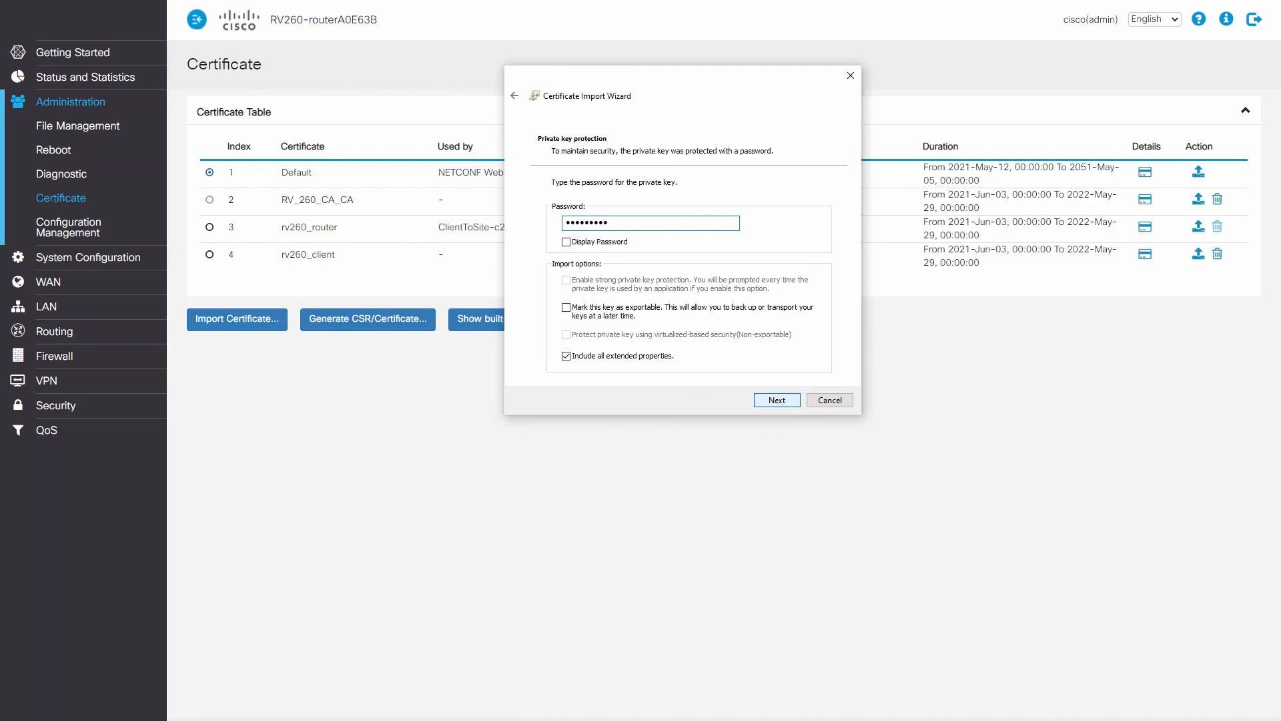
pyautogui.press('Return')
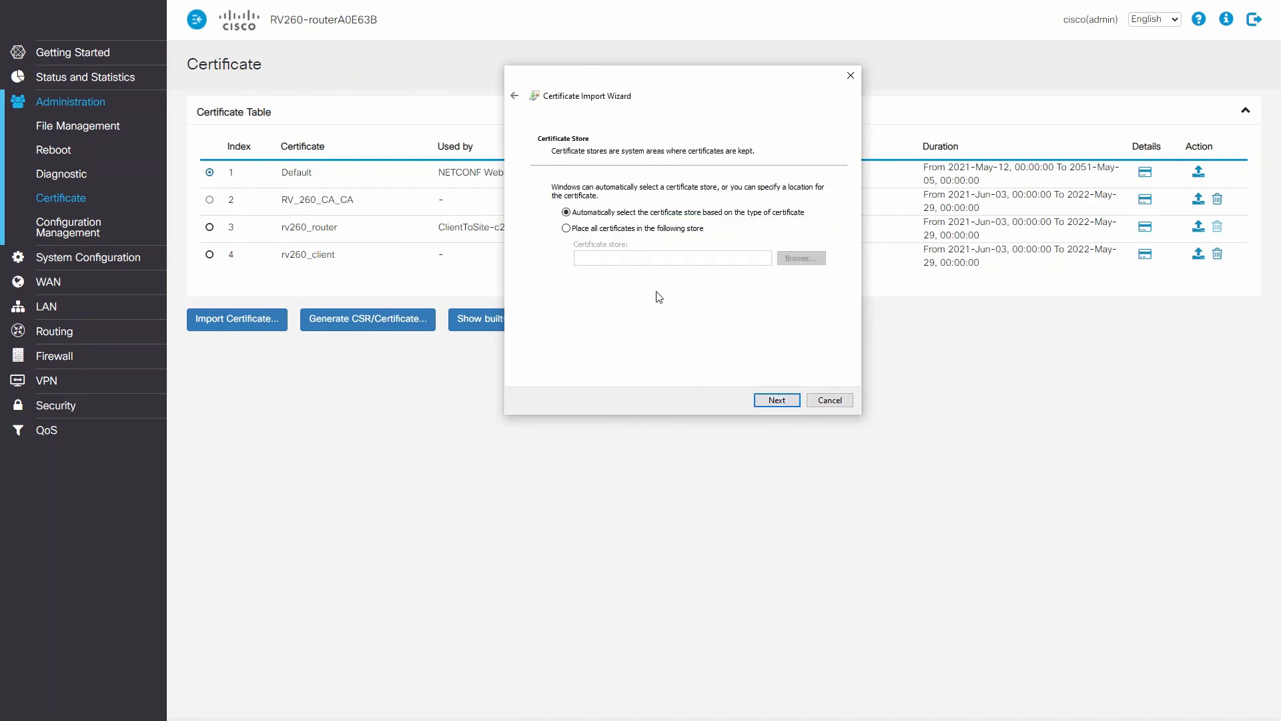
# Place the imported certificates in the Personal store and finish the import.
pyautogui.click(566, 228)
pyautogui.click(792, 260)
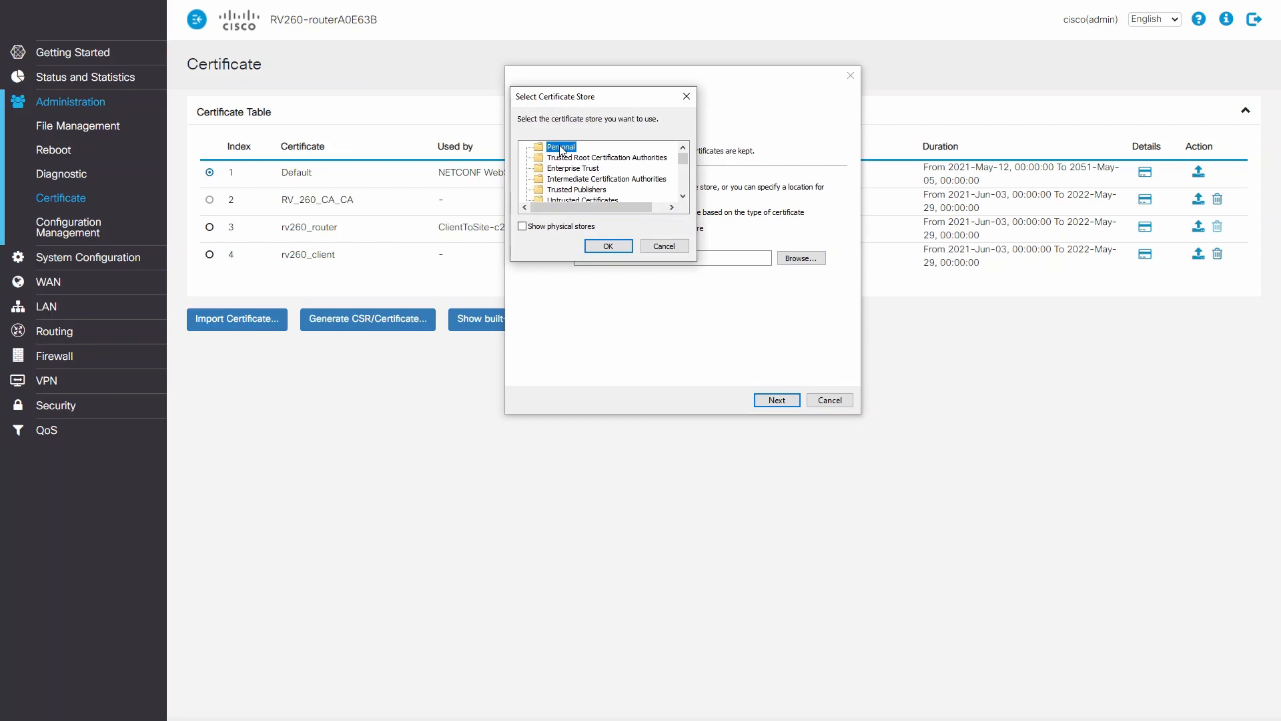
pyautogui.click(607, 247)
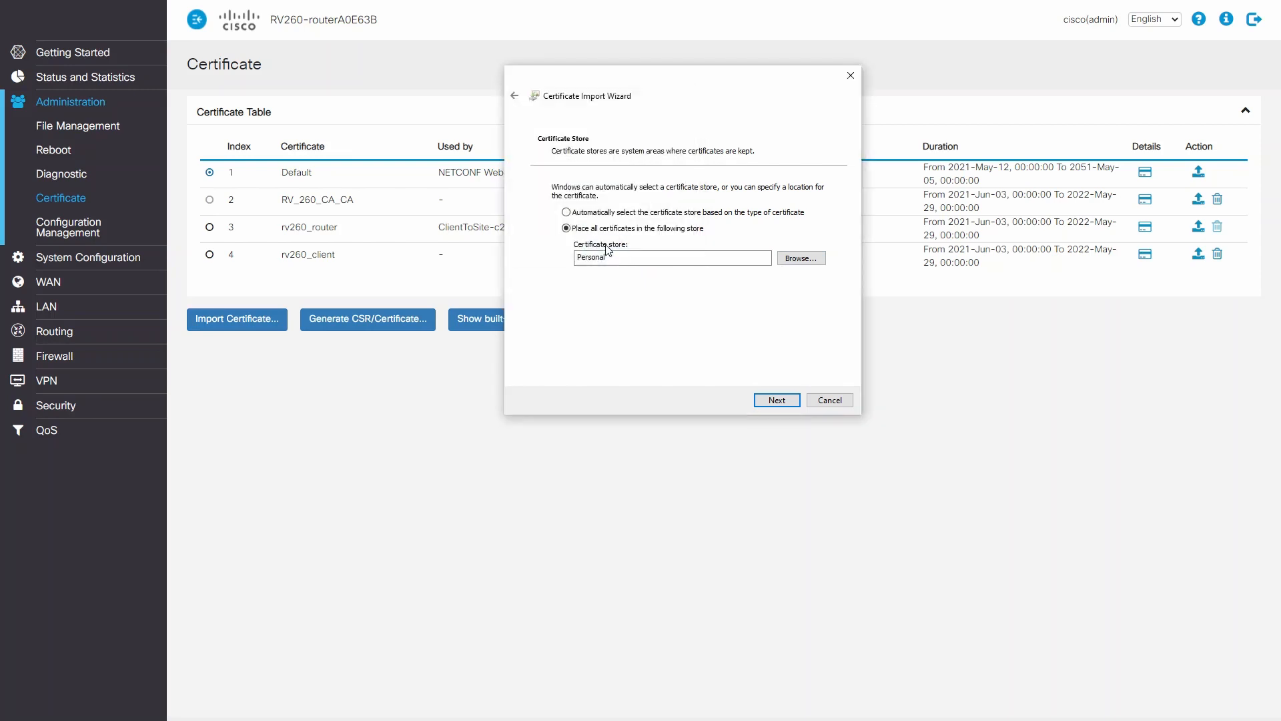
pyautogui.click(775, 398)
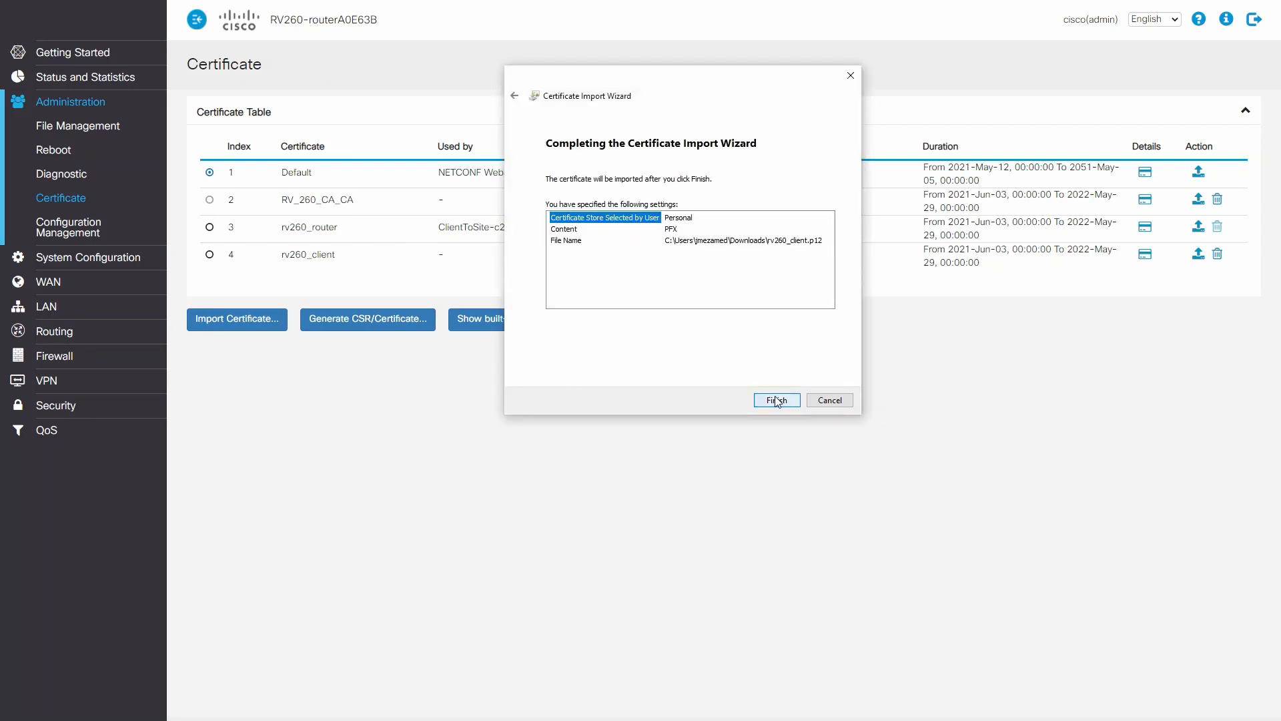
pyautogui.click(776, 401)
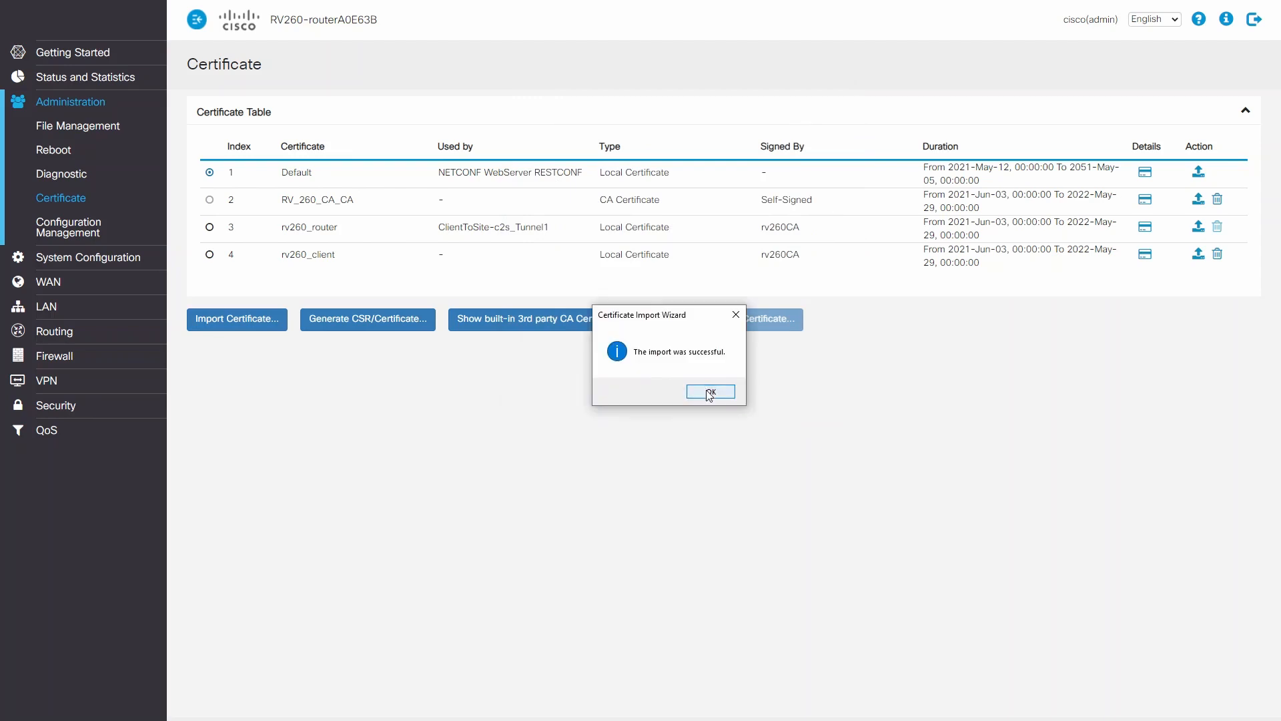
pyautogui.click(709, 394)
# Switch to File Explorer, import rv260_client from the Certs folder for the local machine, and enter the private key password.
pyautogui.hotkey('alt', 'Tab')
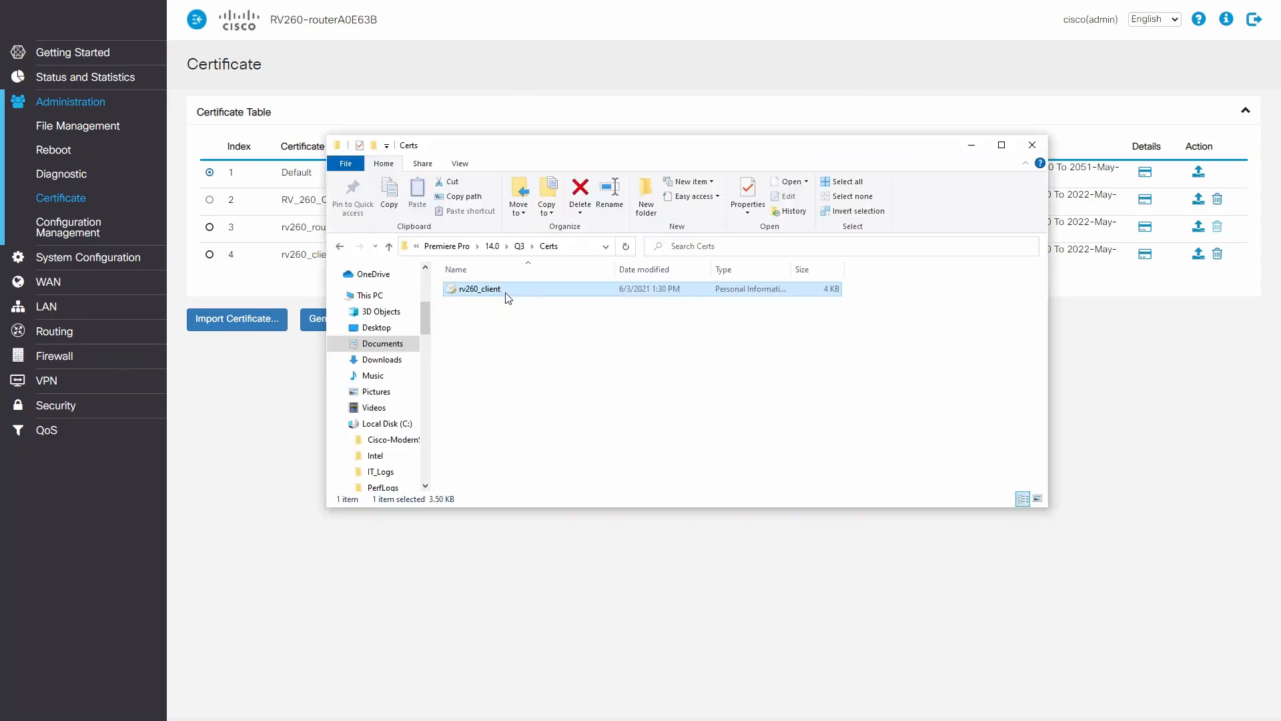
pyautogui.doubleClick(508, 292)
pyautogui.click(417, 335)
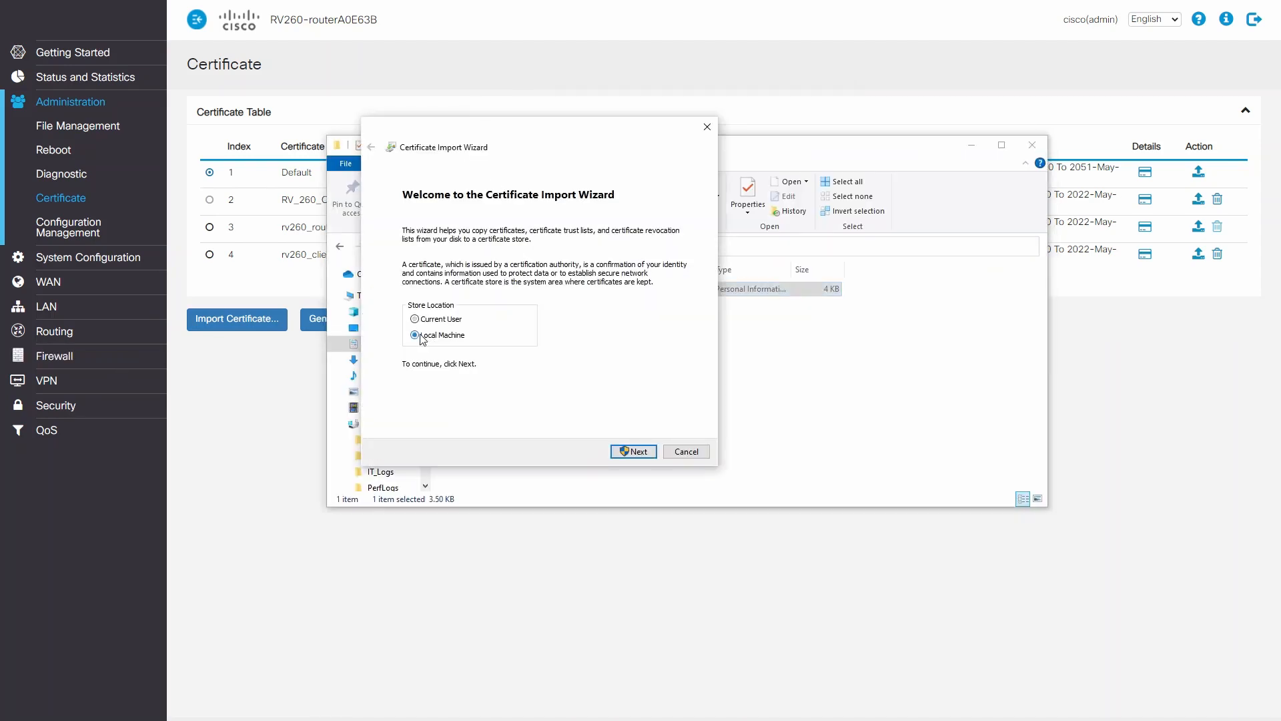
pyautogui.click(639, 452)
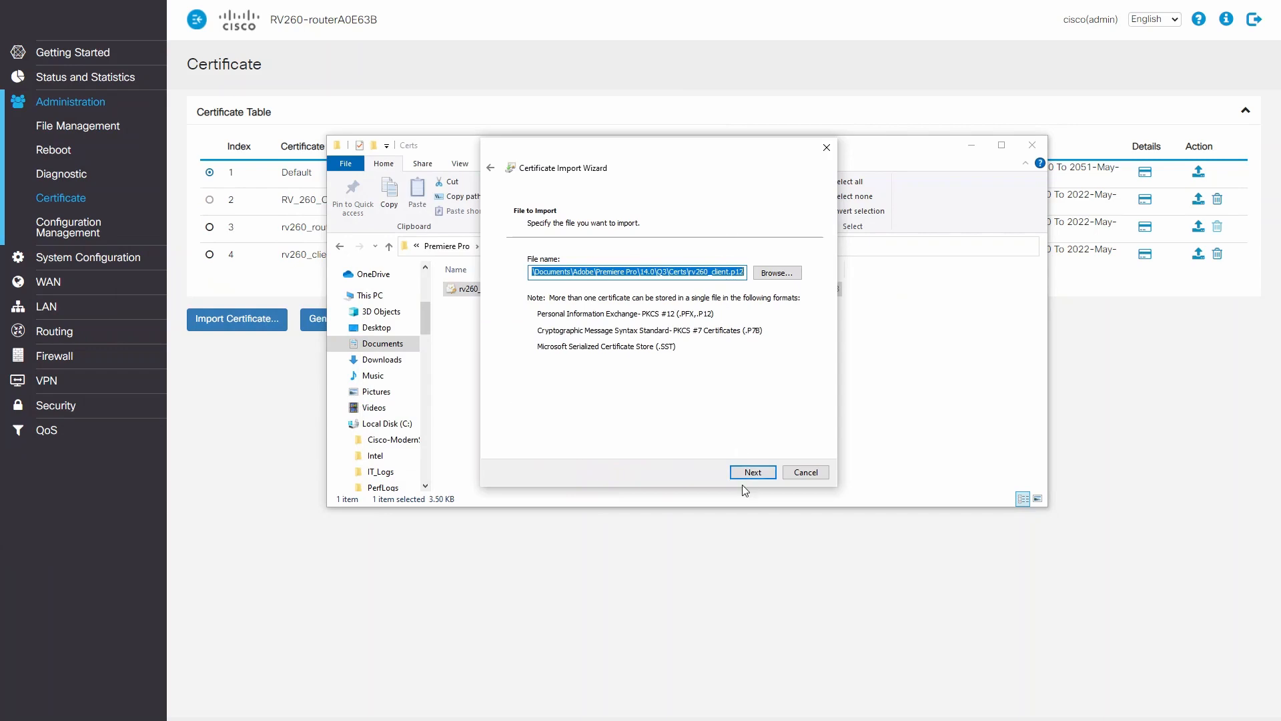
pyautogui.click(748, 472)
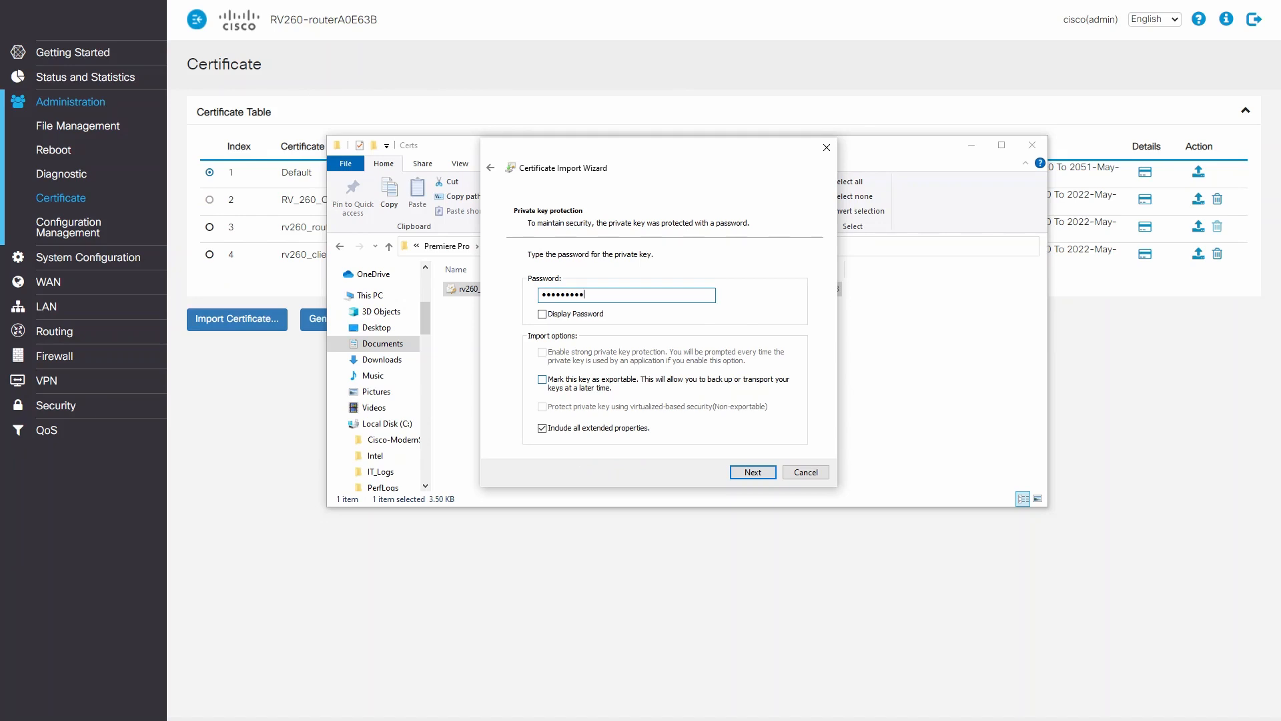
pyautogui.click(742, 472)
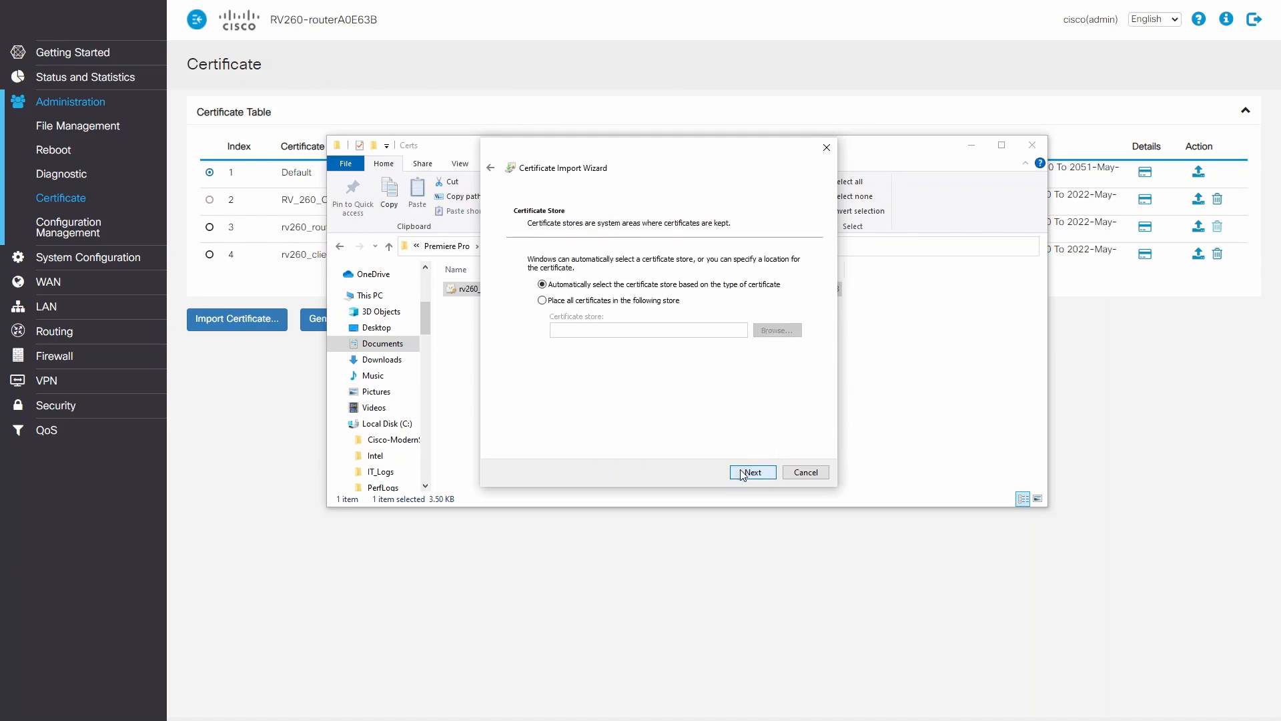
# Place this import's certificates in the Trusted Root Certification Authorities store and complete the import.
pyautogui.click(552, 301)
pyautogui.click(790, 332)
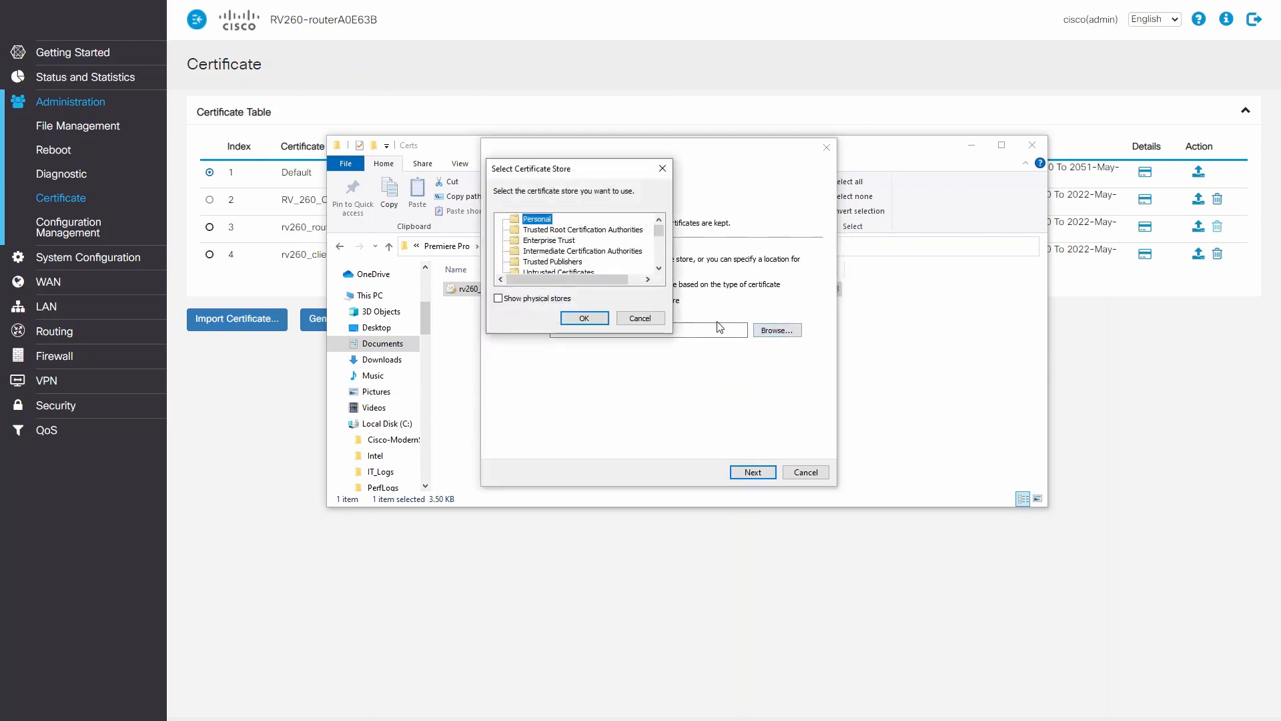
pyautogui.click(582, 231)
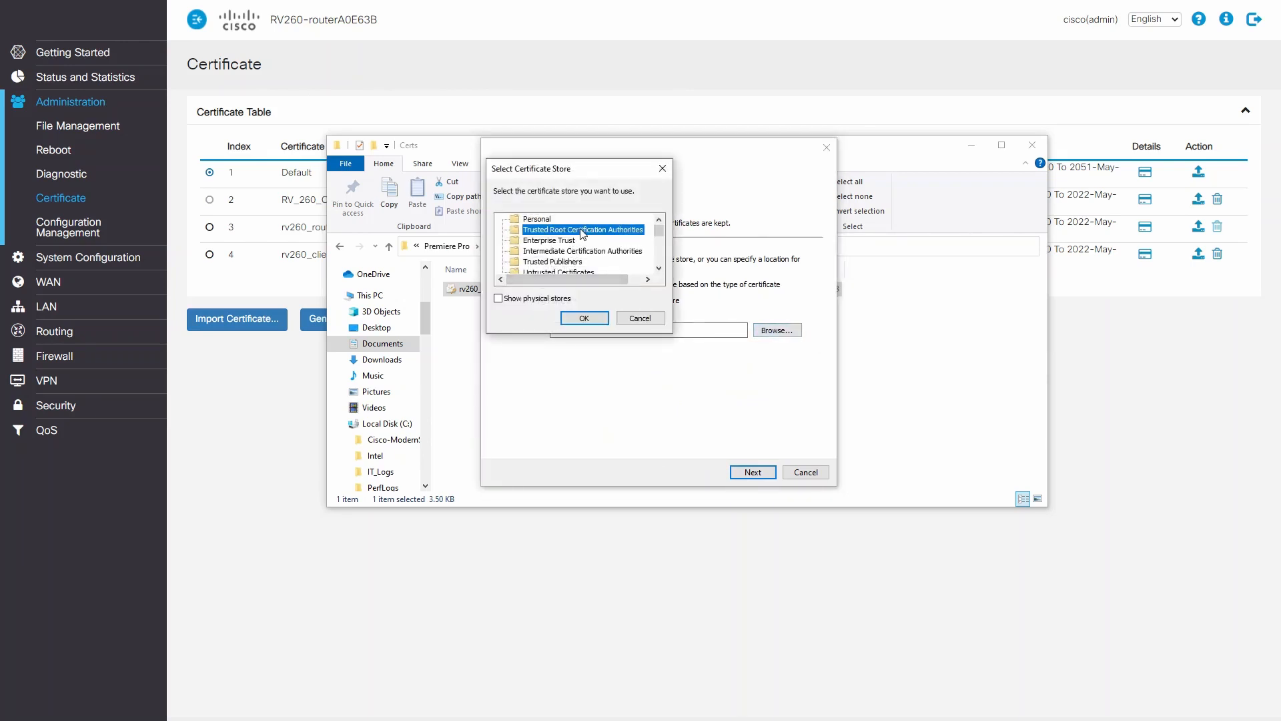
pyautogui.click(584, 318)
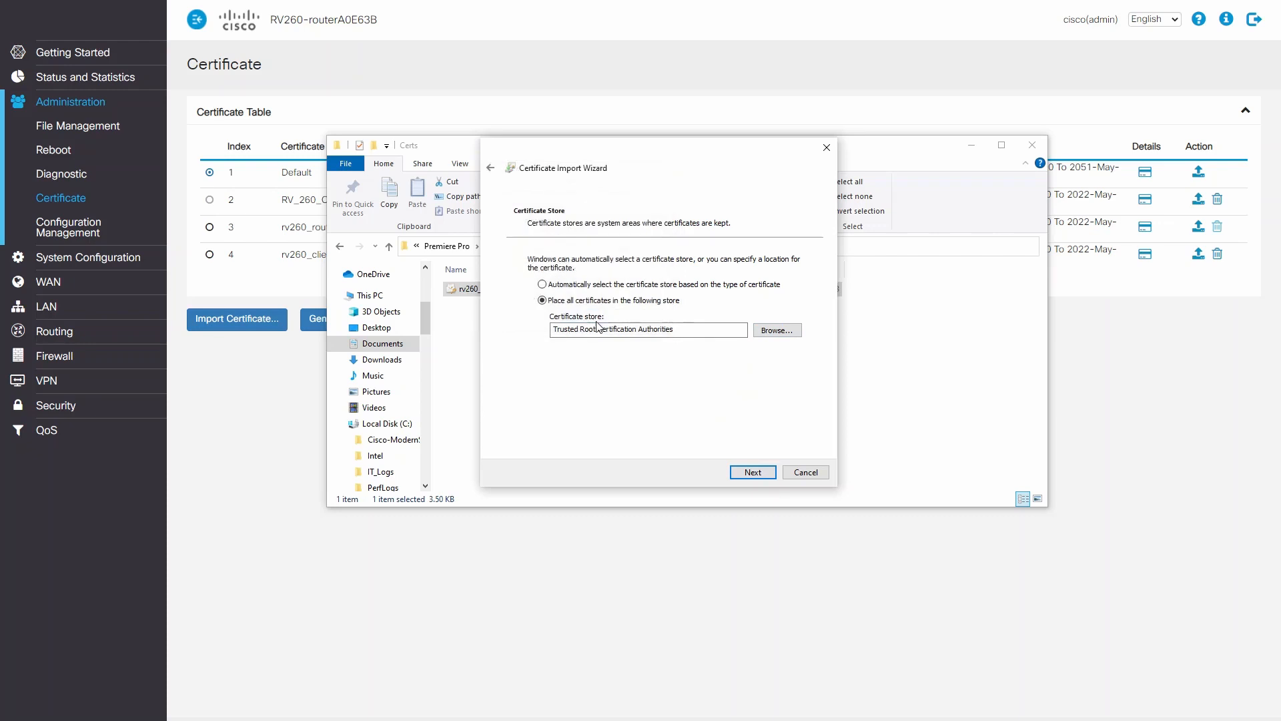
pyautogui.click(754, 470)
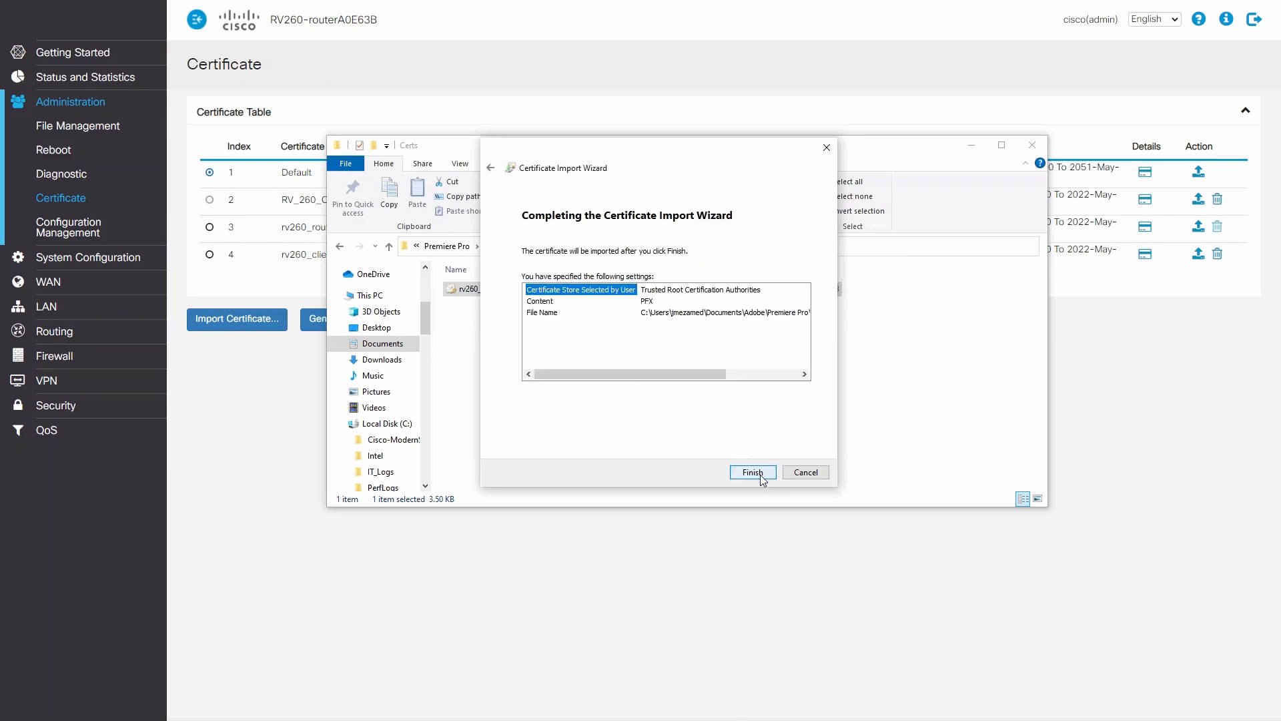
pyautogui.click(759, 475)
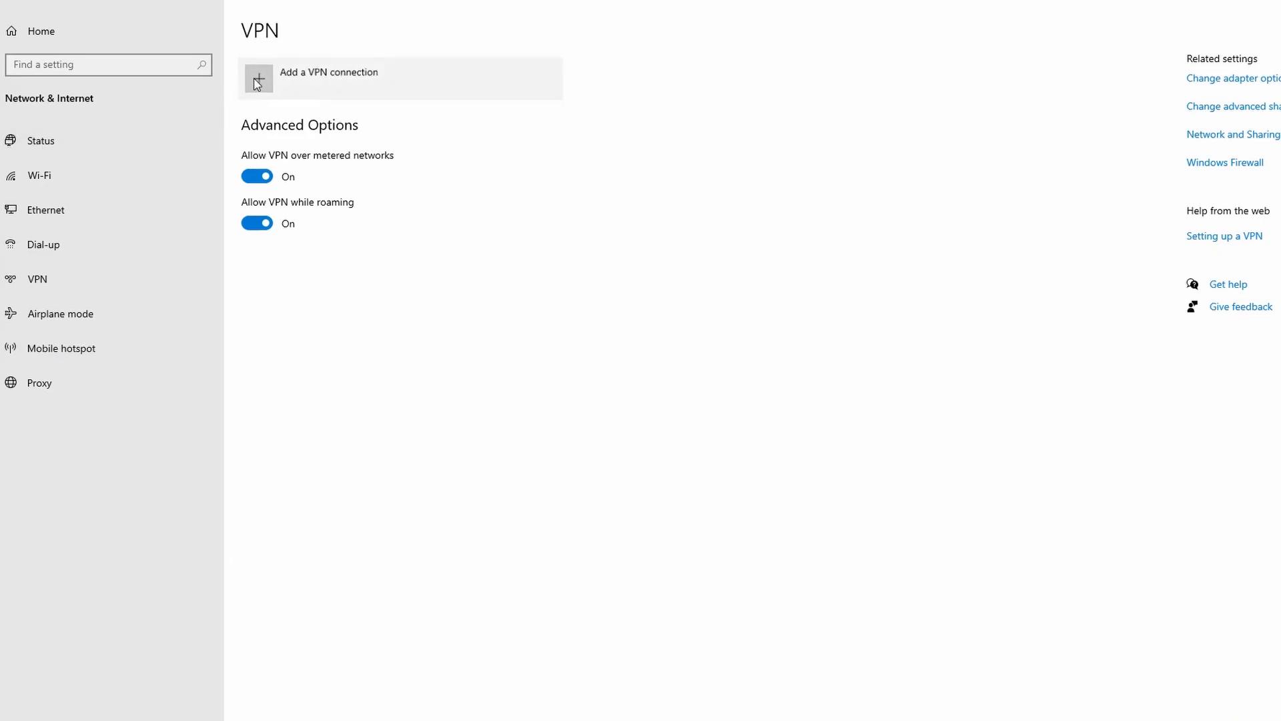
# In Windows VPN settings, add a Windows (built-in) connection named rv260vpn with server address 184.101.26.103.
pyautogui.click(275, 85)
pyautogui.click(694, 175)
pyautogui.click(687, 177)
pyautogui.click(649, 205)
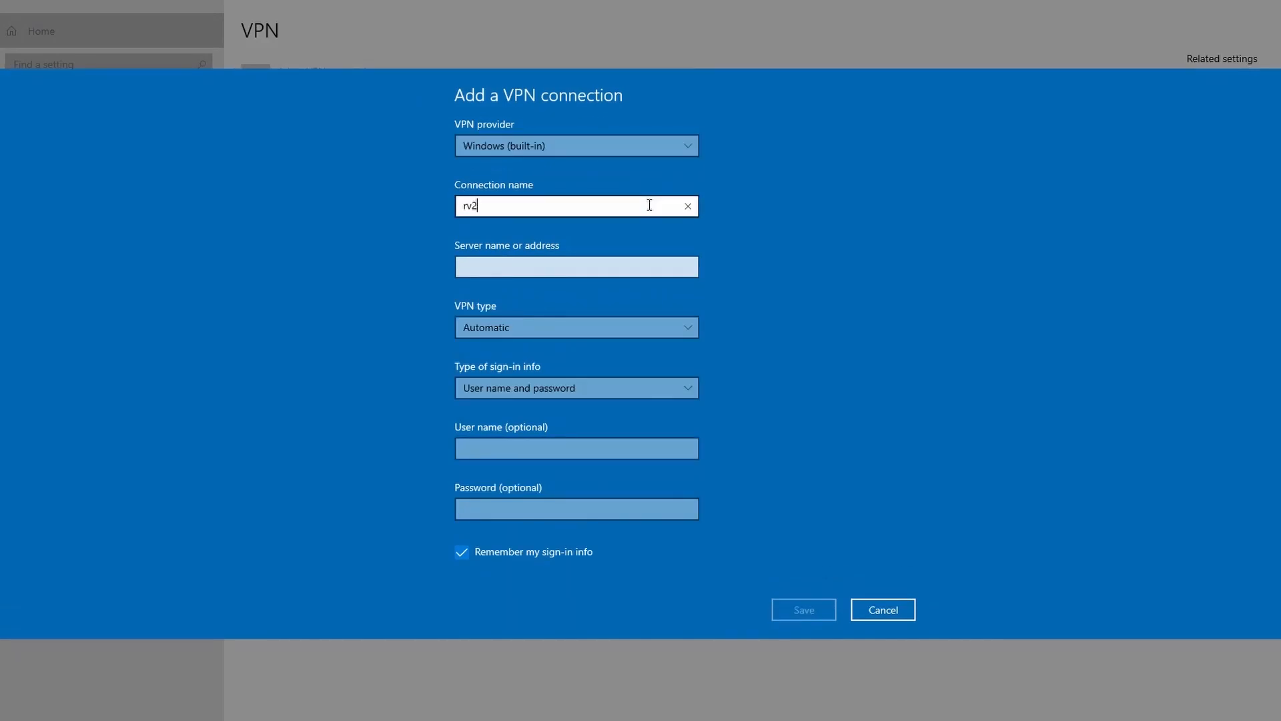
pyautogui.write('rv260vpn')
pyautogui.click(594, 264)
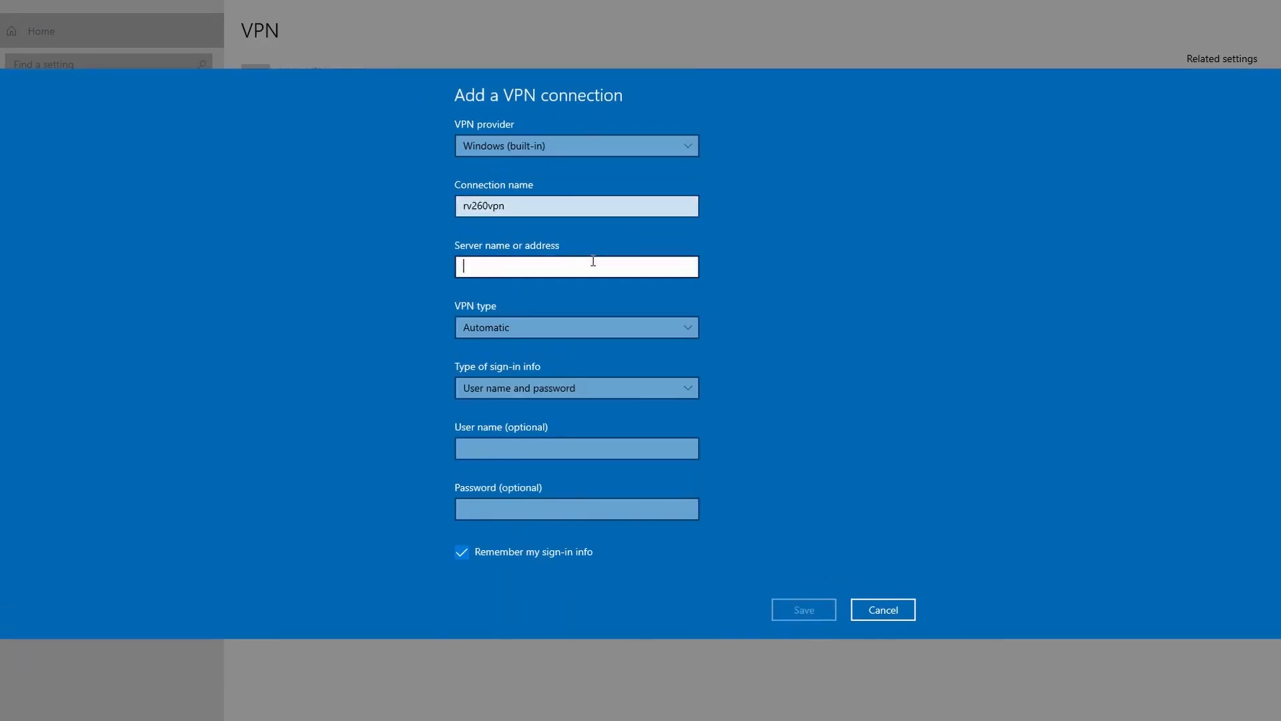
pyautogui.write('184.101.26.103')
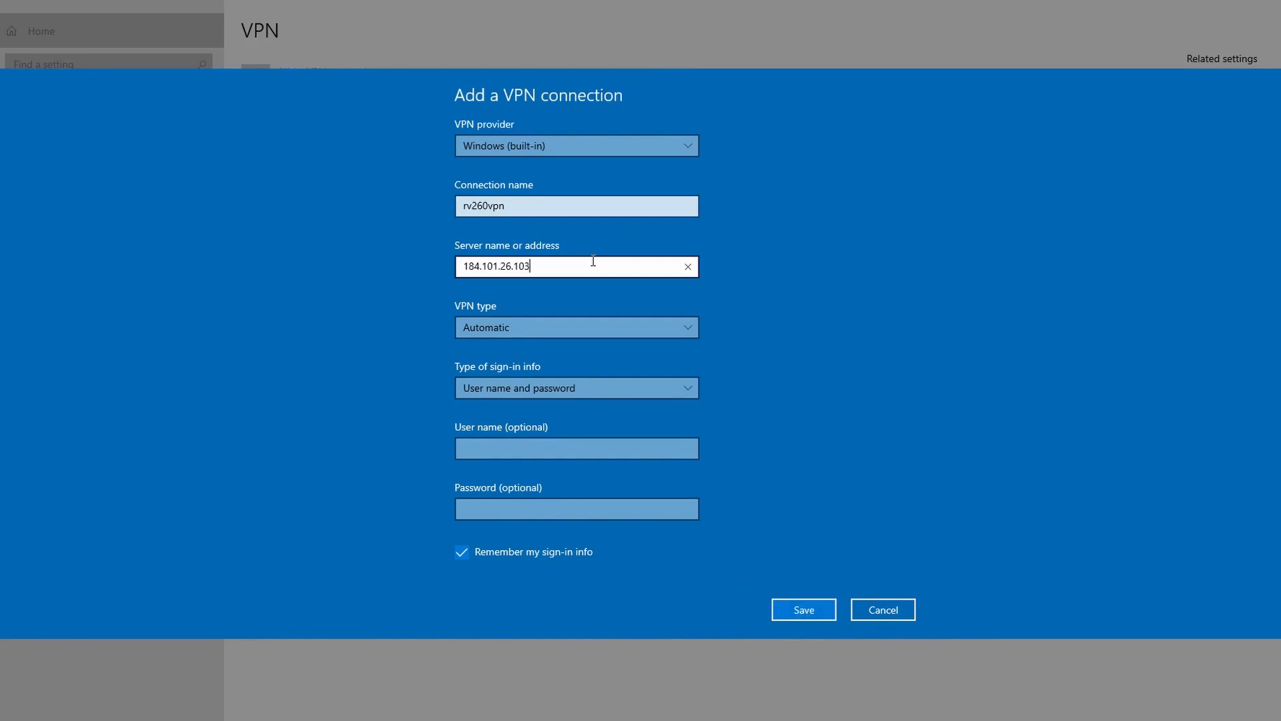
# Set the connection's VPN type to IKEv2 and its sign-in info to Certificate, and save it.
pyautogui.click(682, 329)
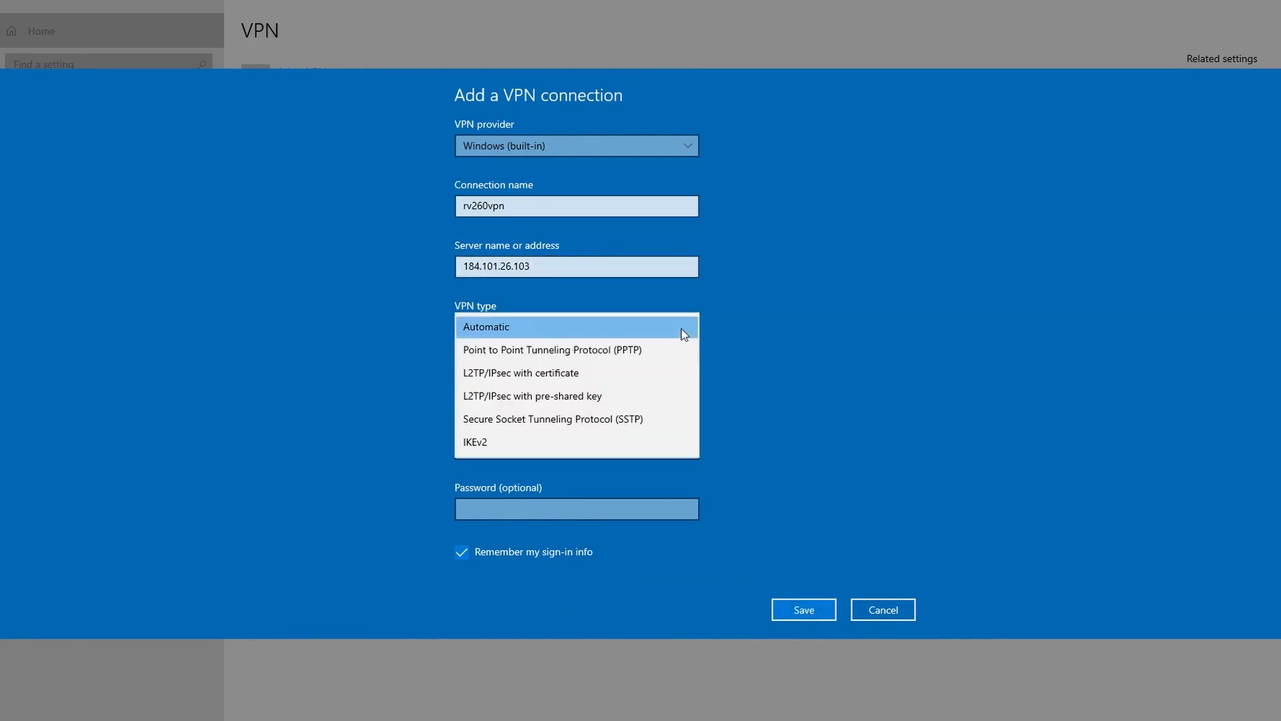
pyautogui.click(591, 443)
pyautogui.click(611, 392)
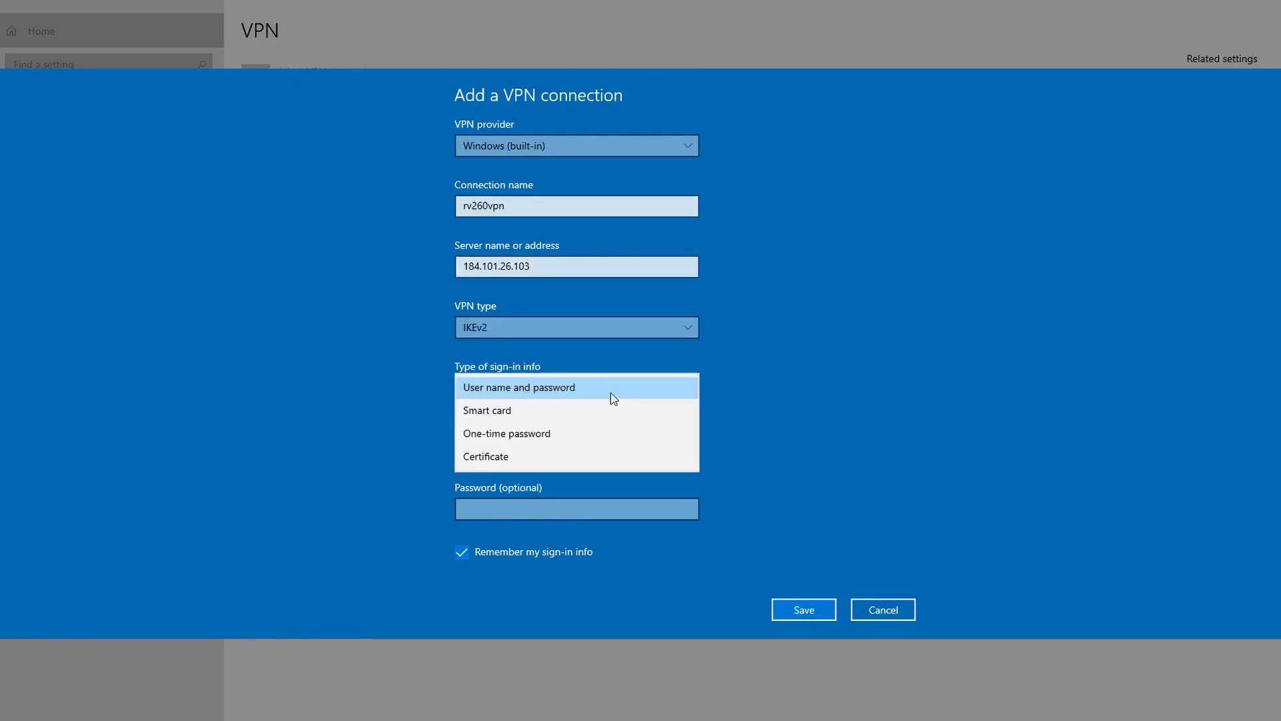
pyautogui.click(543, 456)
pyautogui.click(804, 609)
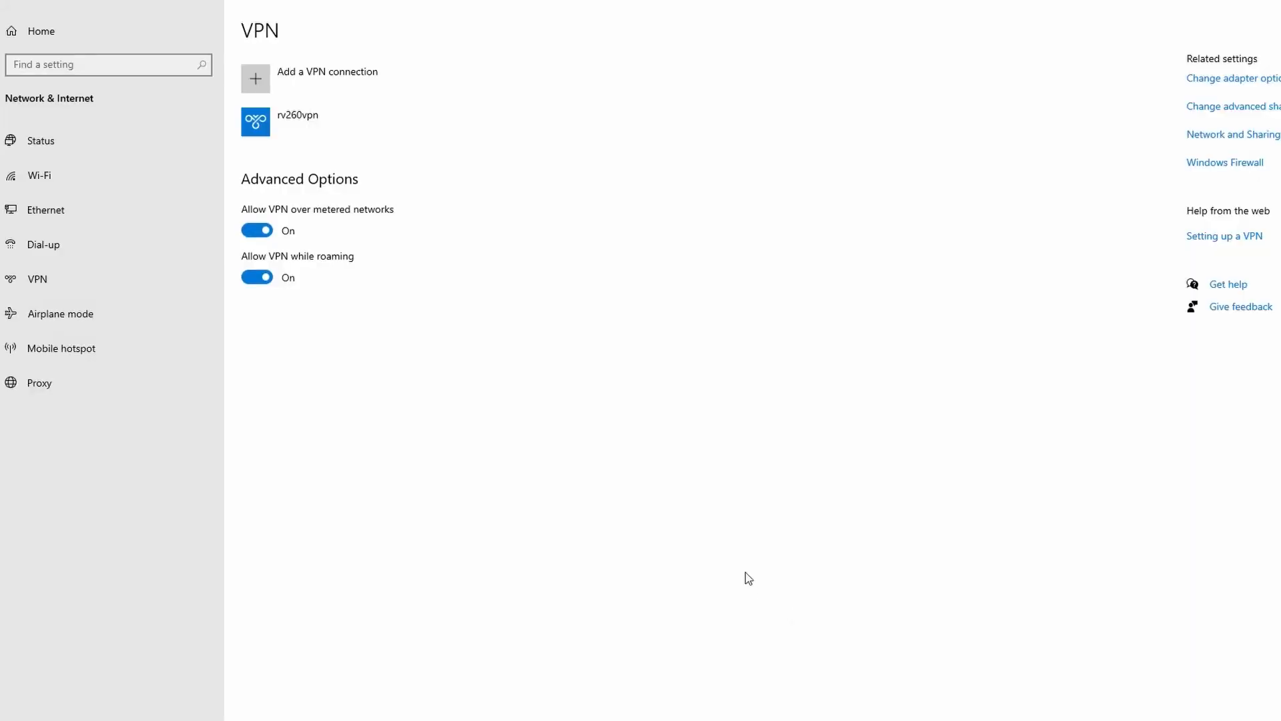
# Open the rv260vpn connection's properties in Network Connections, set its authentication to use machine certificates, and save the change.
pyautogui.click(1226, 80)
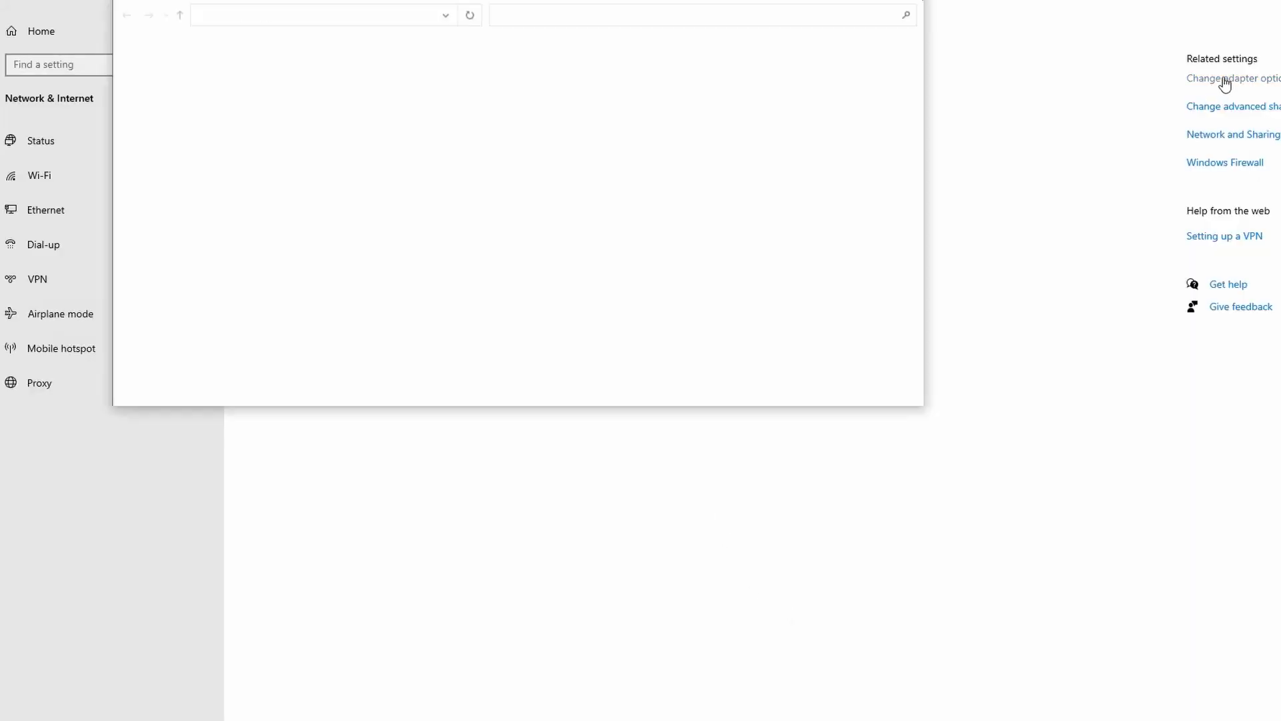
pyautogui.click(566, 86)
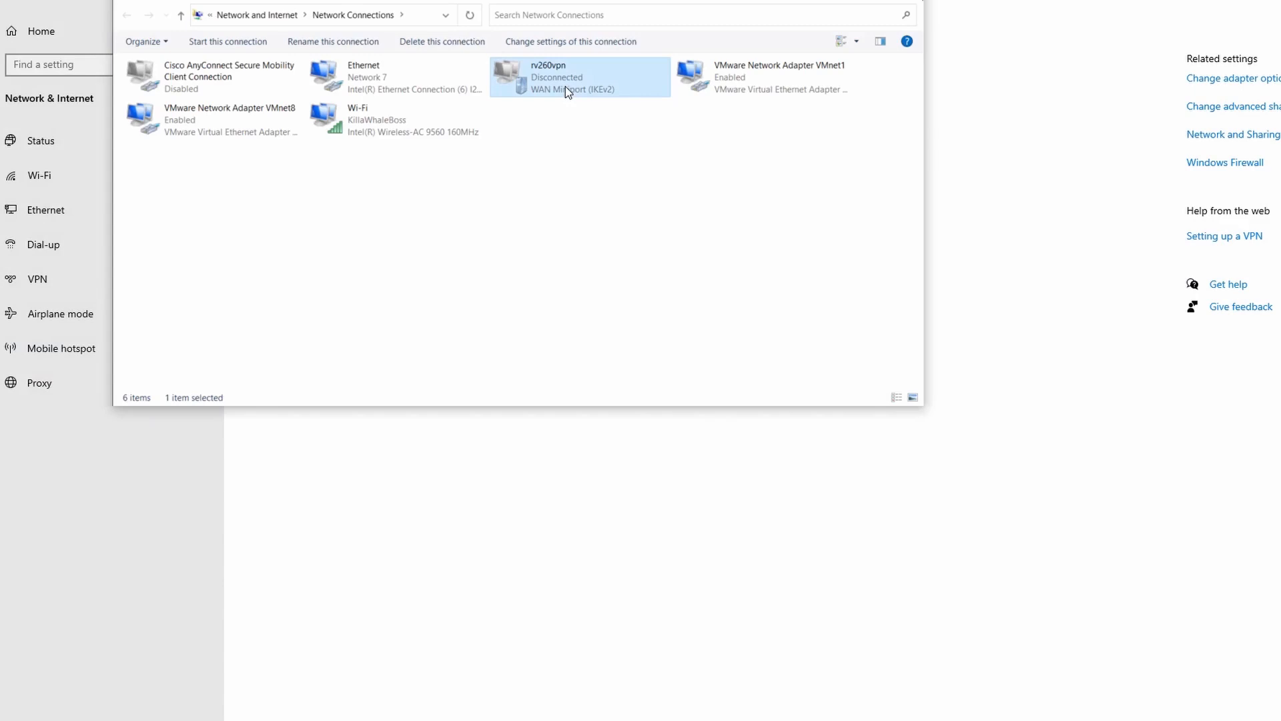
pyautogui.rightClick(566, 86)
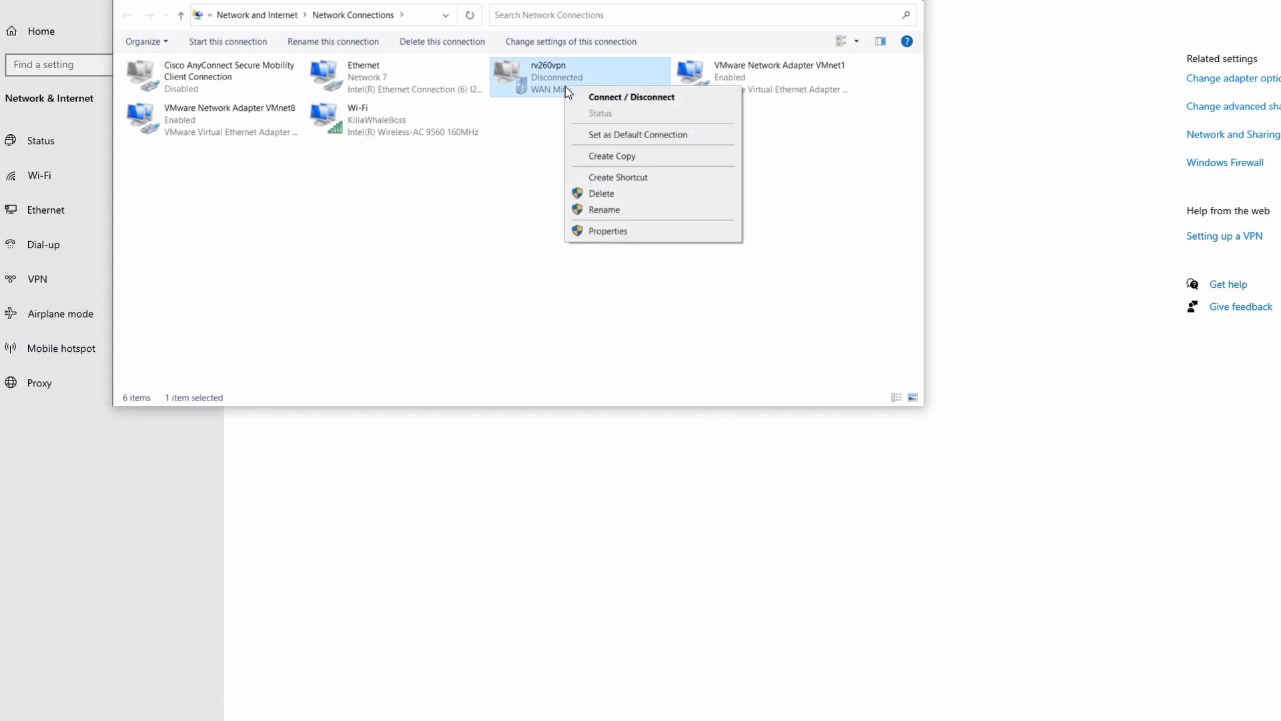
pyautogui.click(619, 232)
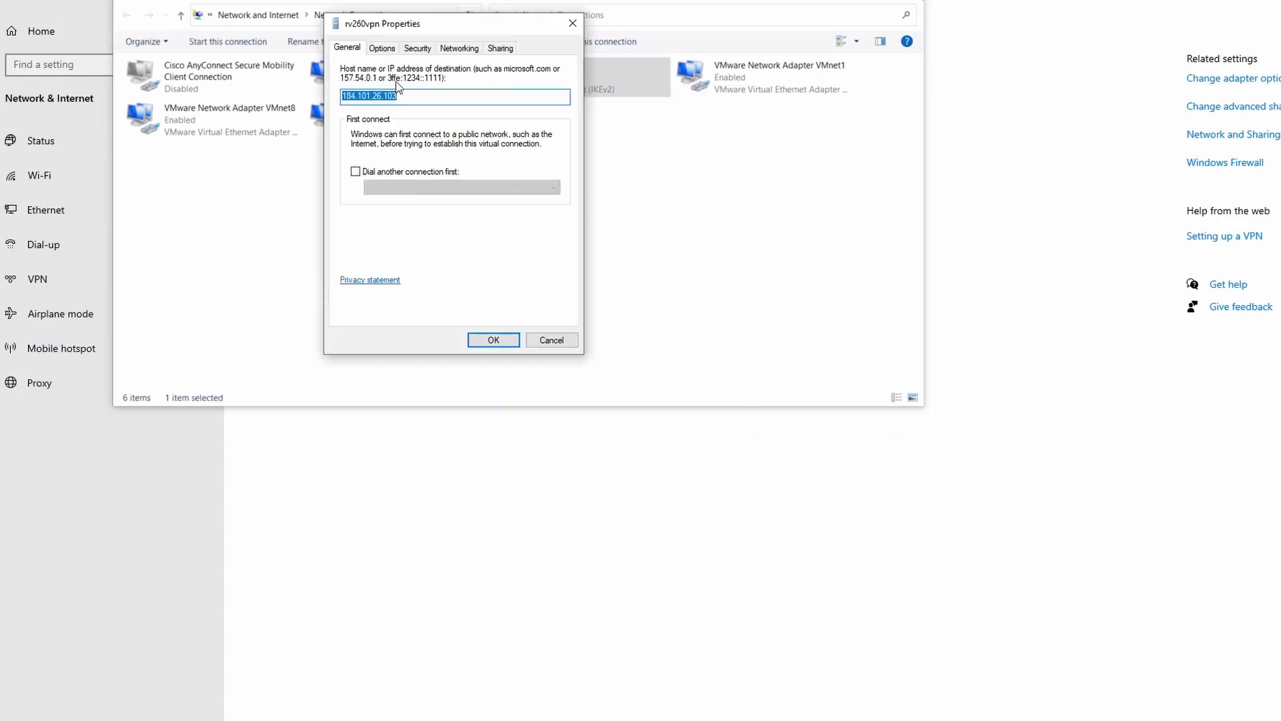
pyautogui.click(418, 49)
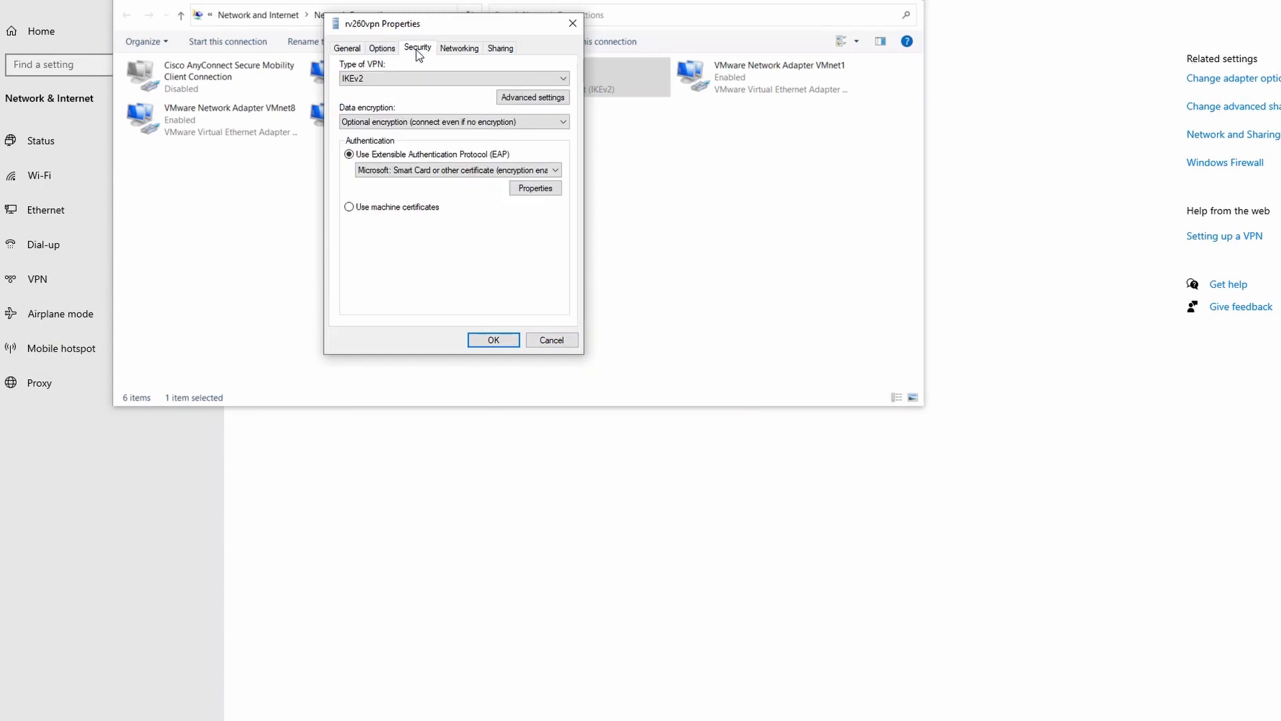
pyautogui.click(349, 208)
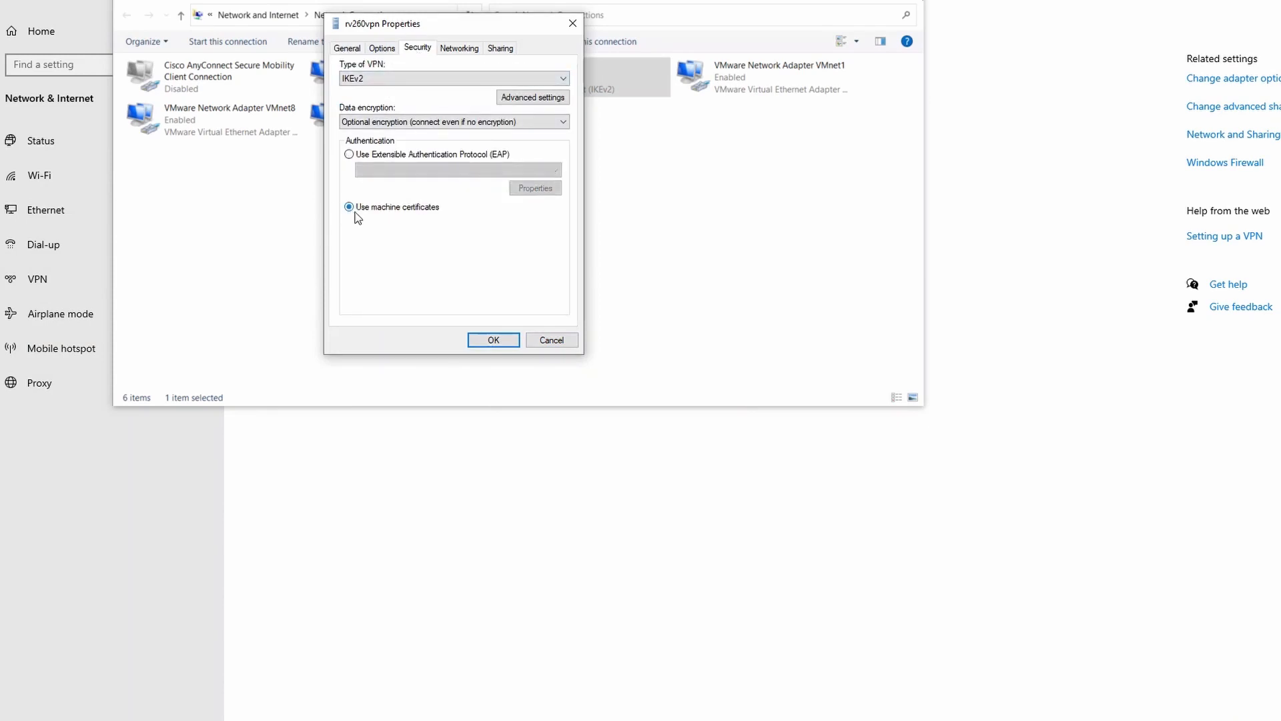
pyautogui.click(483, 340)
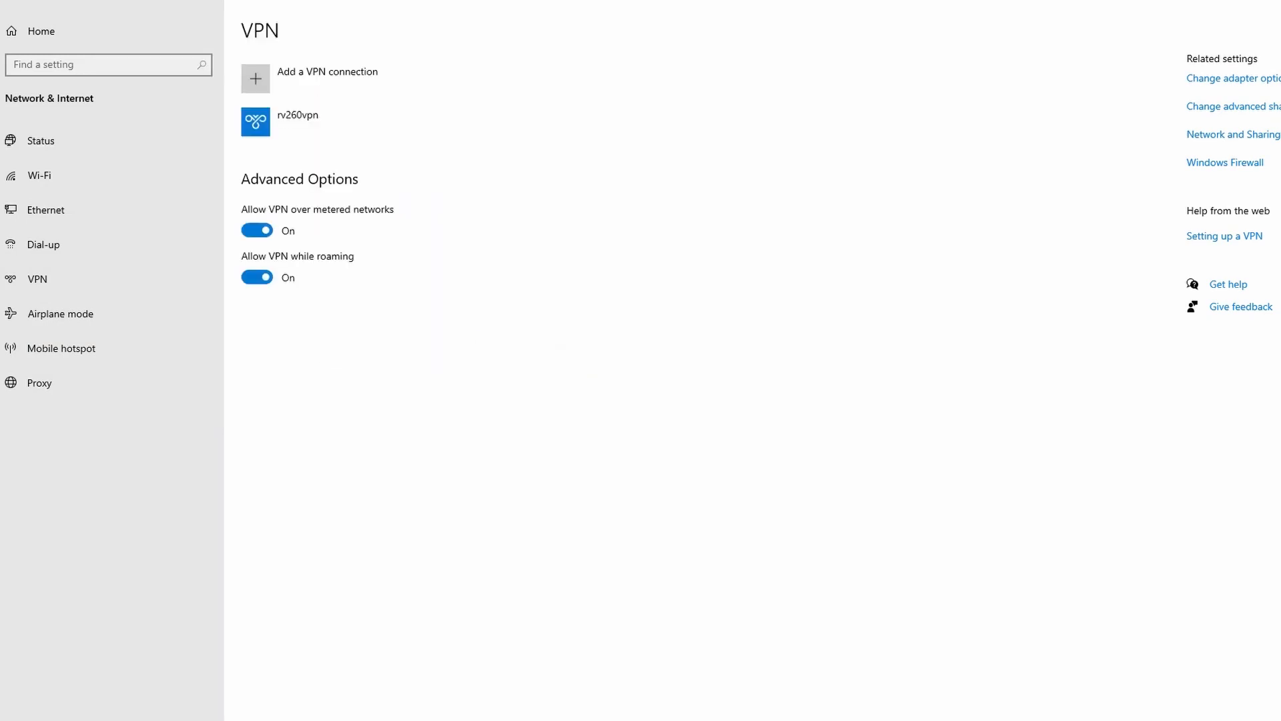
# Connect rv260vpn, and switch to the router's web interface to check the VPN status in the System Summary.
pyautogui.click(317, 123)
pyautogui.click(331, 166)
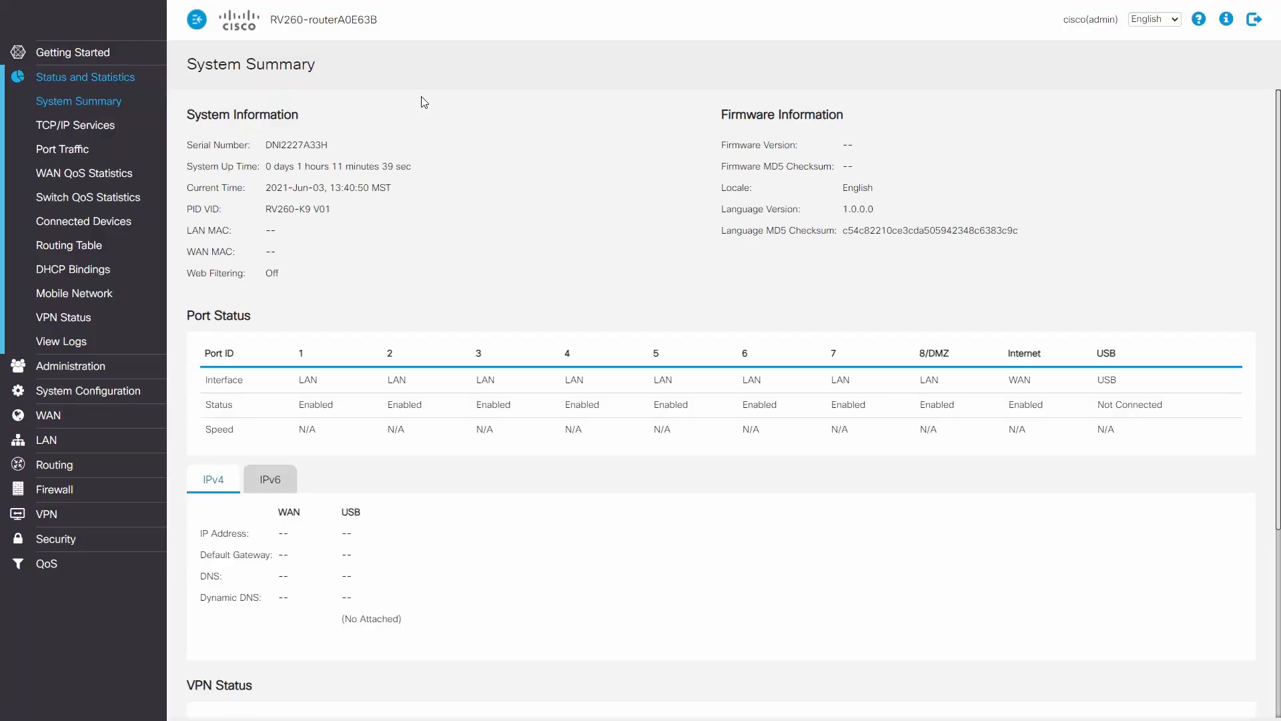
pyautogui.scroll(-4, 484, 188)
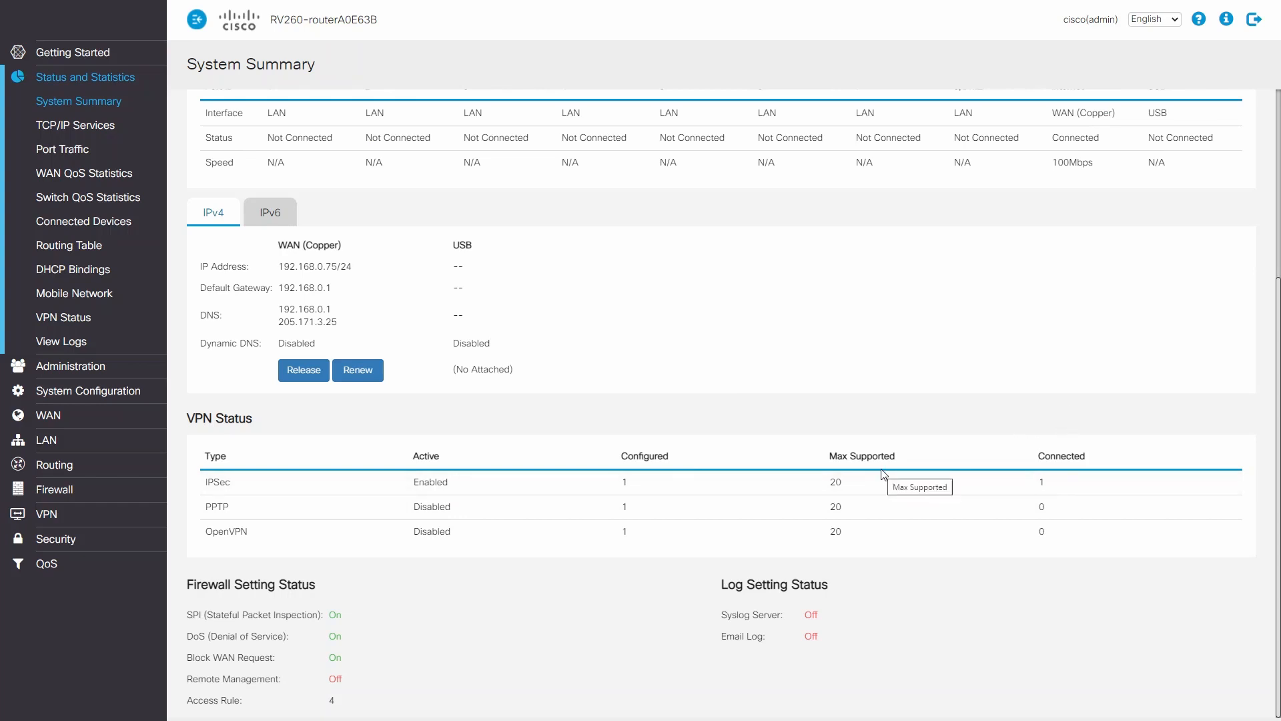
# On the router, start a new certificate signed by CA certificate, named rv260_client2, with the FQDN subject alternative name client2.vpn.
pyautogui.click(62, 366)
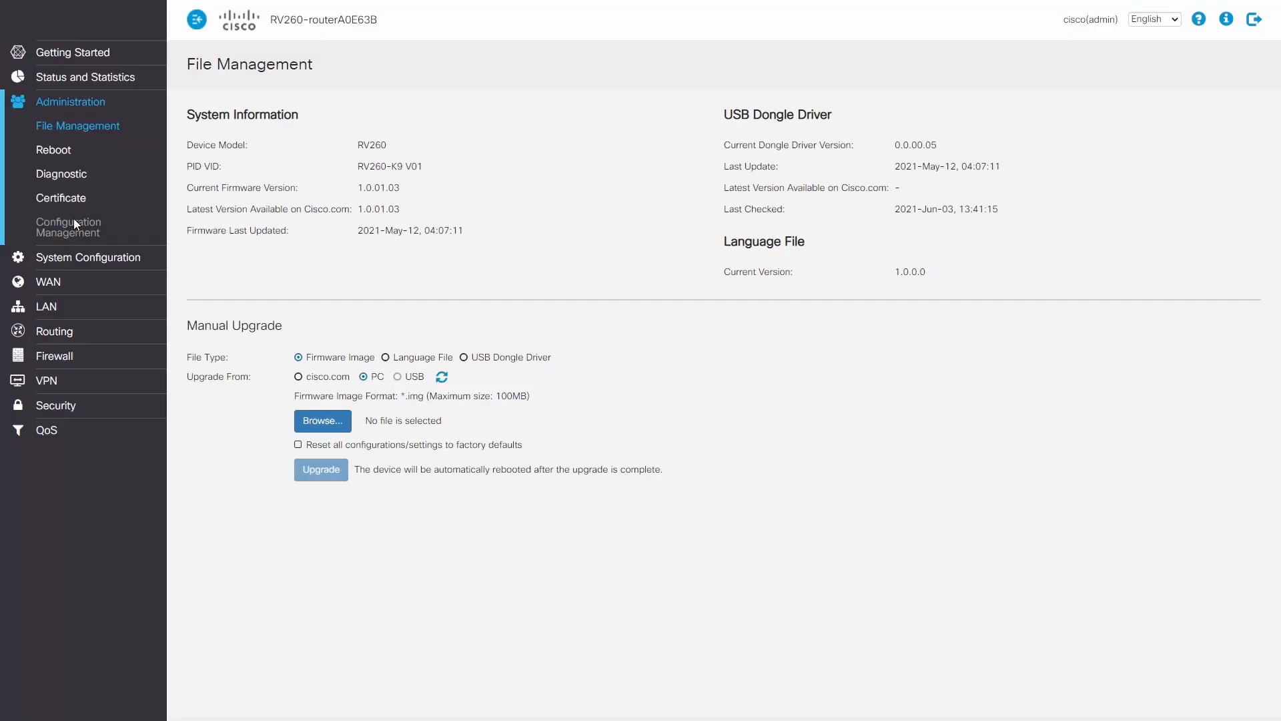
pyautogui.click(62, 198)
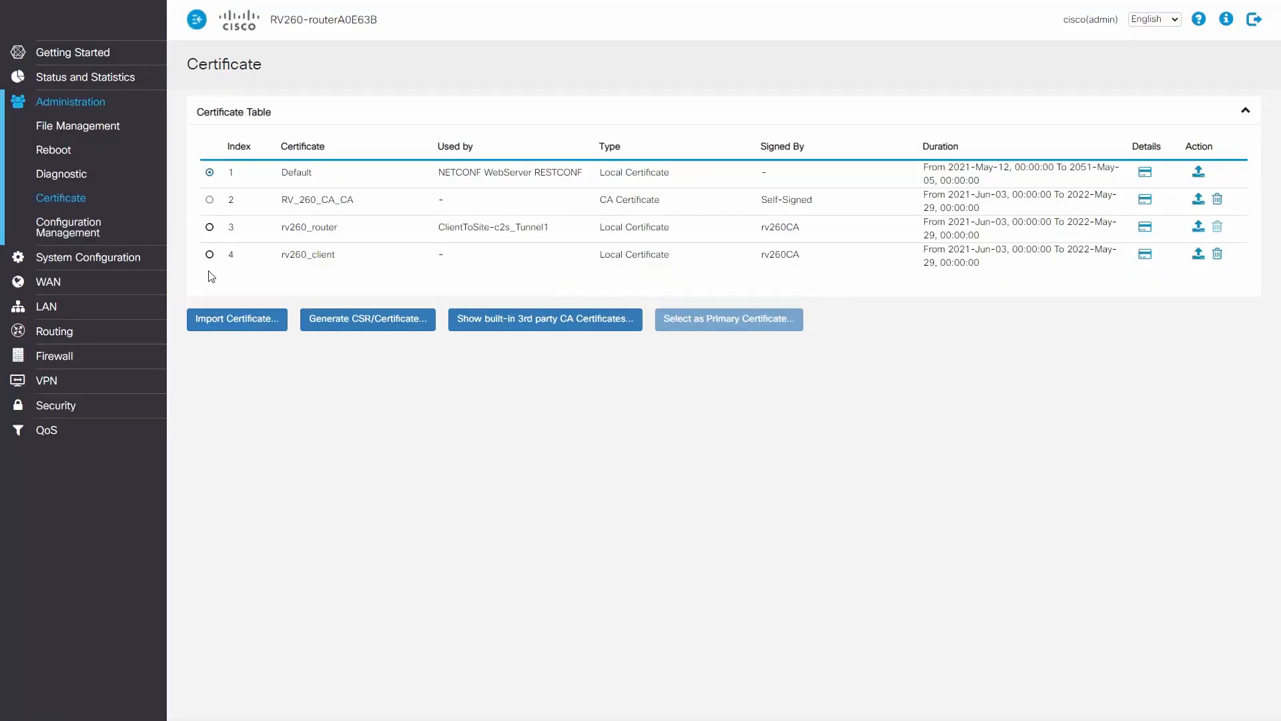
pyautogui.click(343, 319)
pyautogui.click(519, 107)
pyautogui.click(496, 161)
pyautogui.click(498, 162)
pyautogui.write('rv260_client2')
pyautogui.click(440, 209)
pyautogui.click(450, 186)
pyautogui.write('client_')
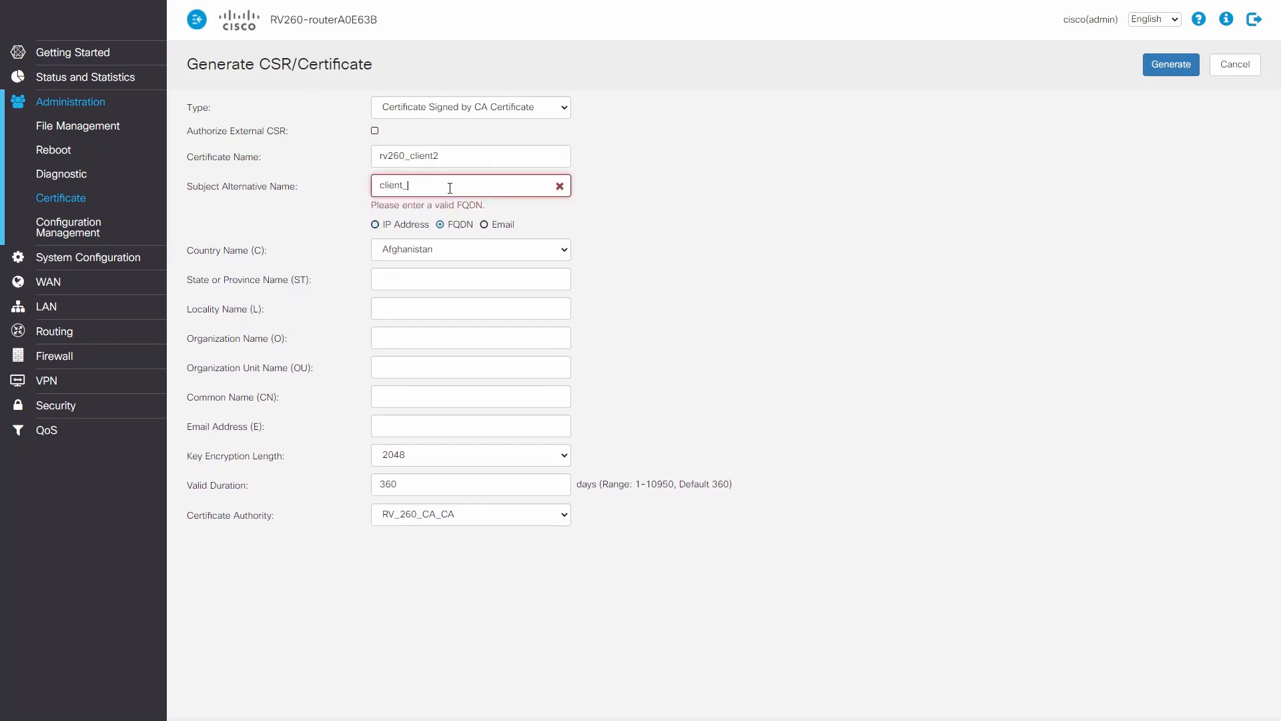
pyautogui.press('BackSpace')
pyautogui.write('2.vpn')
# Set the country to United States, state to Arizona, organization unit to rv260router and common name to rv260client2, and generate the certificate.
pyautogui.click(497, 235)
pyautogui.click(460, 303)
pyautogui.click(462, 269)
pyautogui.write('Arizona')
pyautogui.click(472, 353)
pyautogui.write('router')
pyautogui.click(404, 381)
pyautogui.write('rv260')
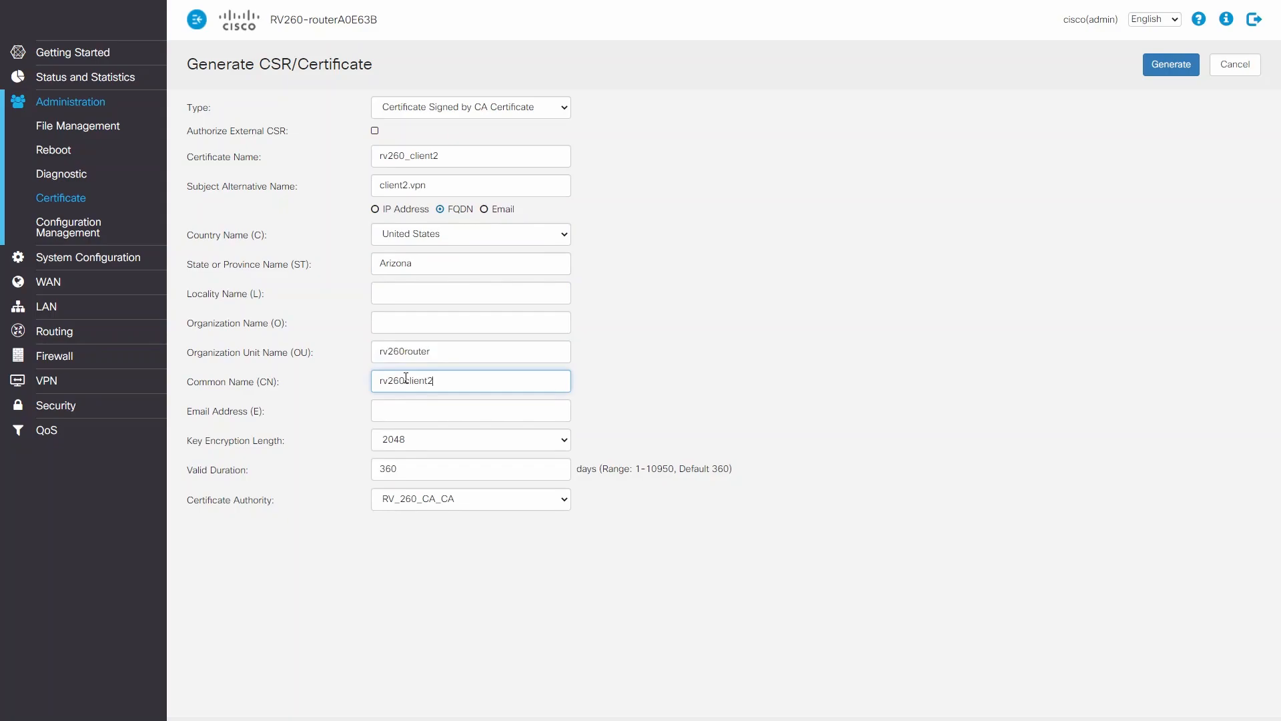
pyautogui.click(1151, 70)
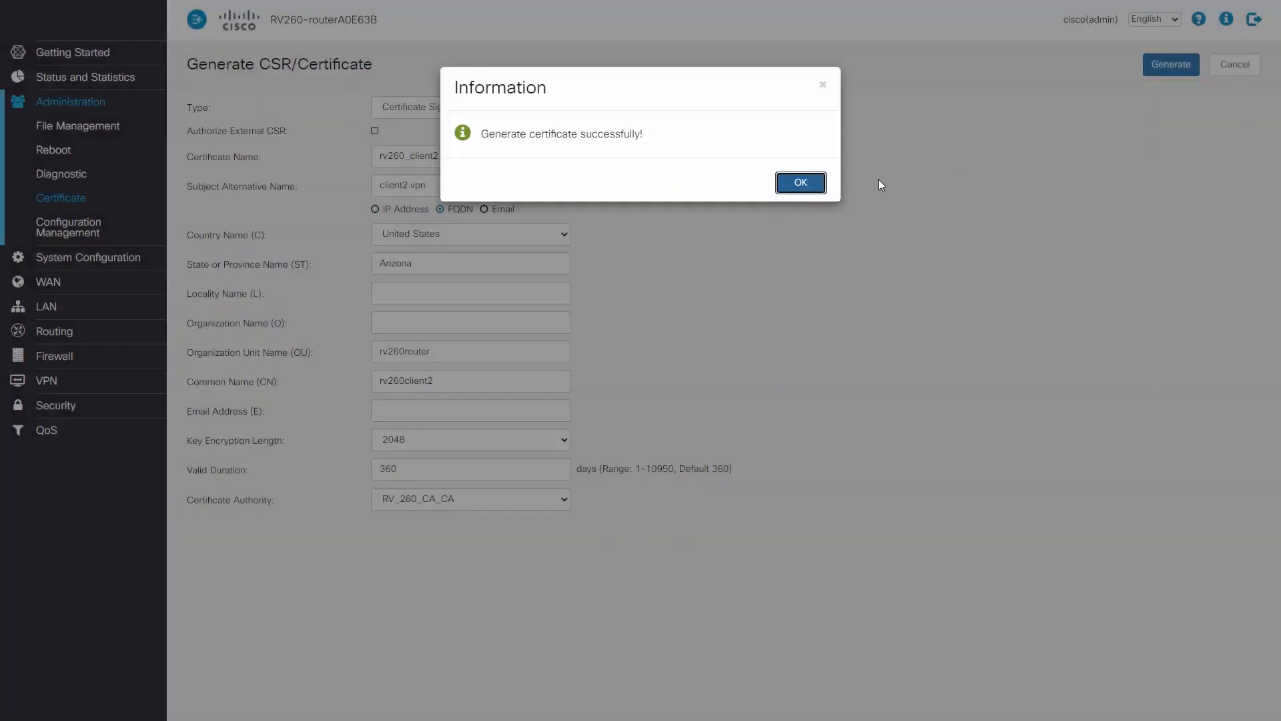
pyautogui.click(801, 184)
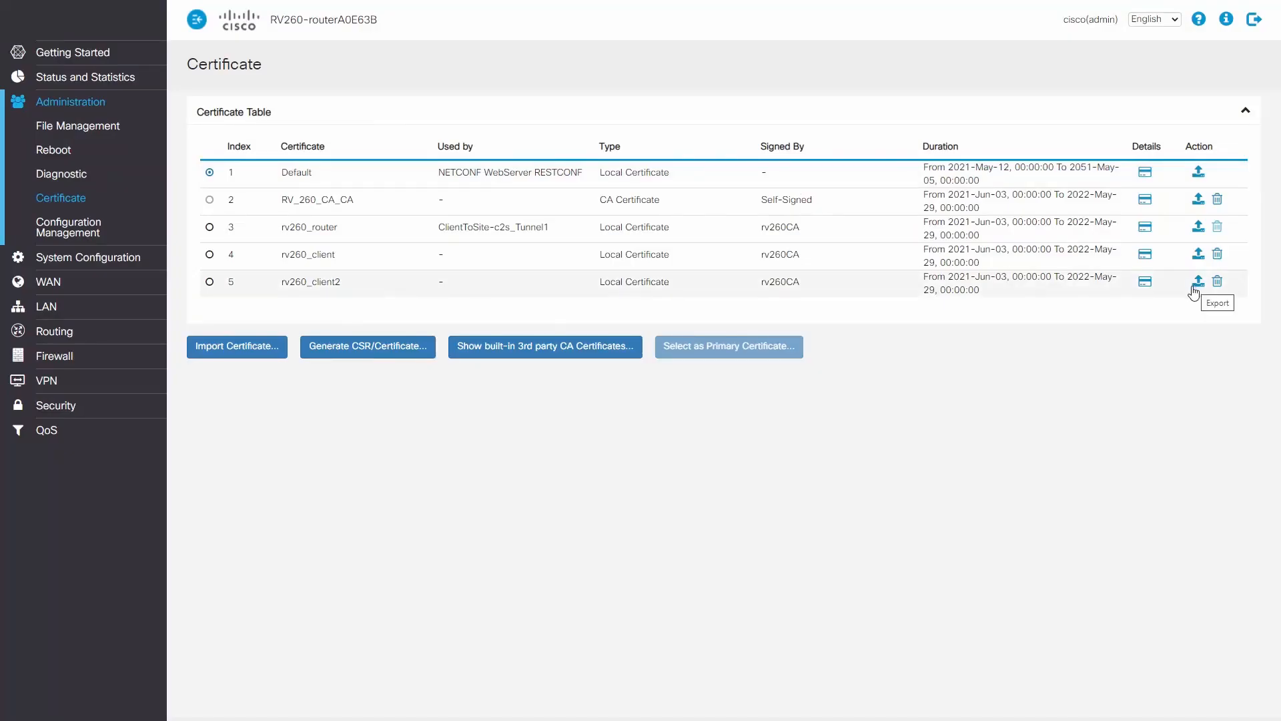